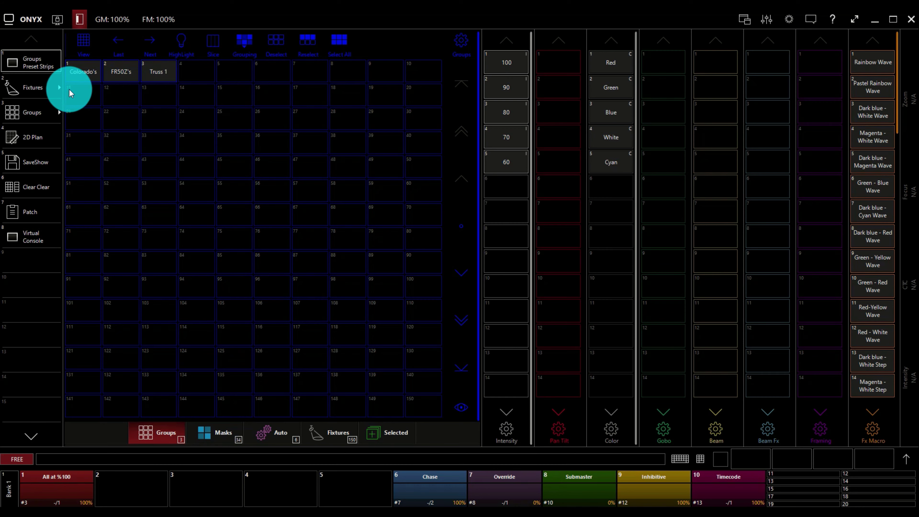
- Select the Colorado's group and apply Every grouping with a mask value of 02 to split off alternate fixtures
left_click(45, 89)
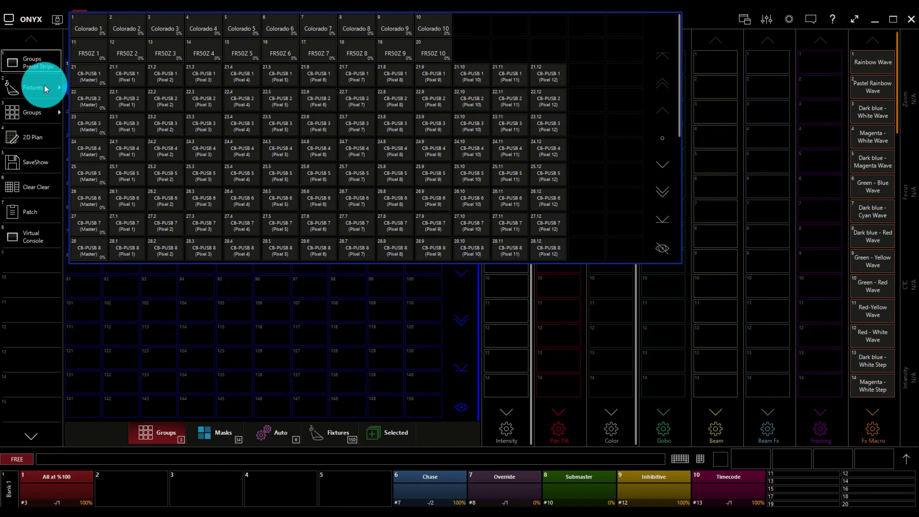
left_click(46, 89)
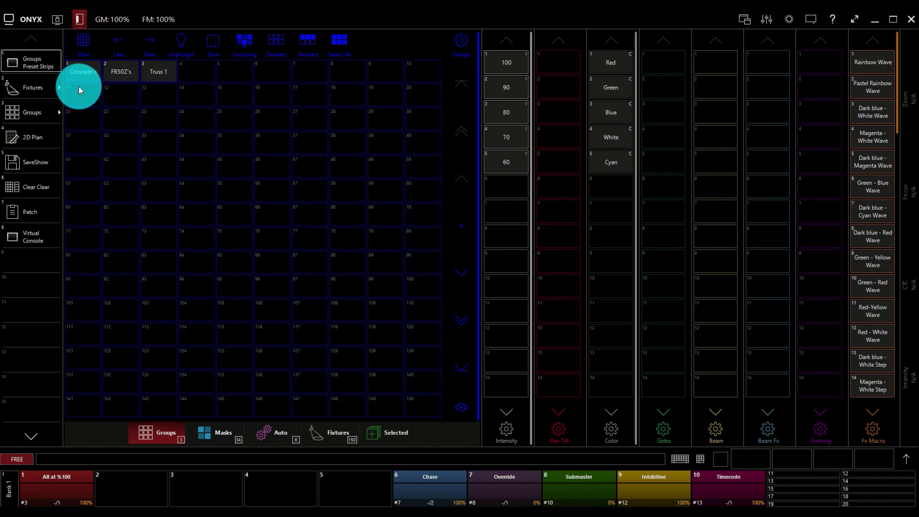
left_click(81, 73)
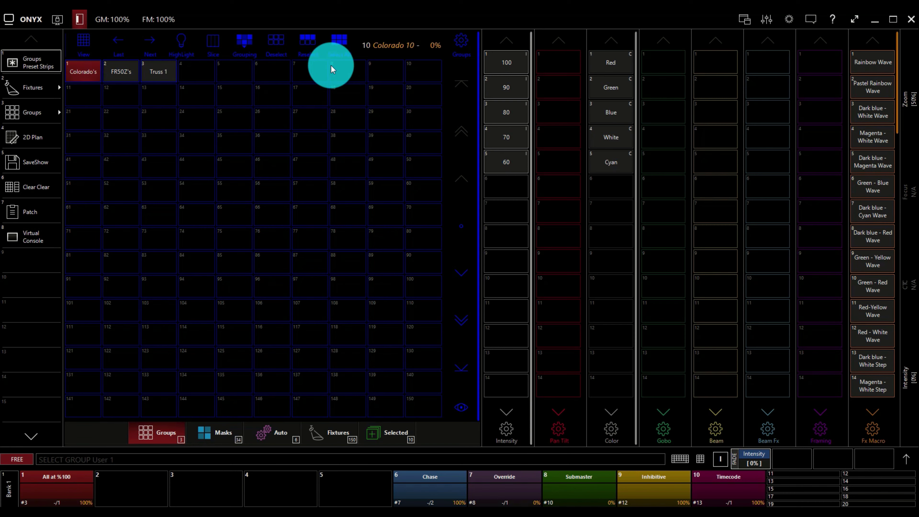
left_click(237, 42)
left_click(244, 85)
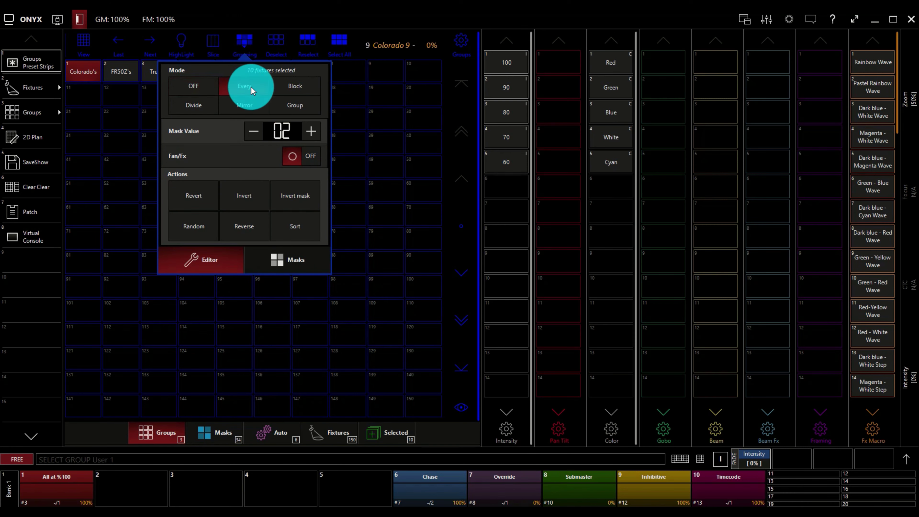
left_click(244, 42)
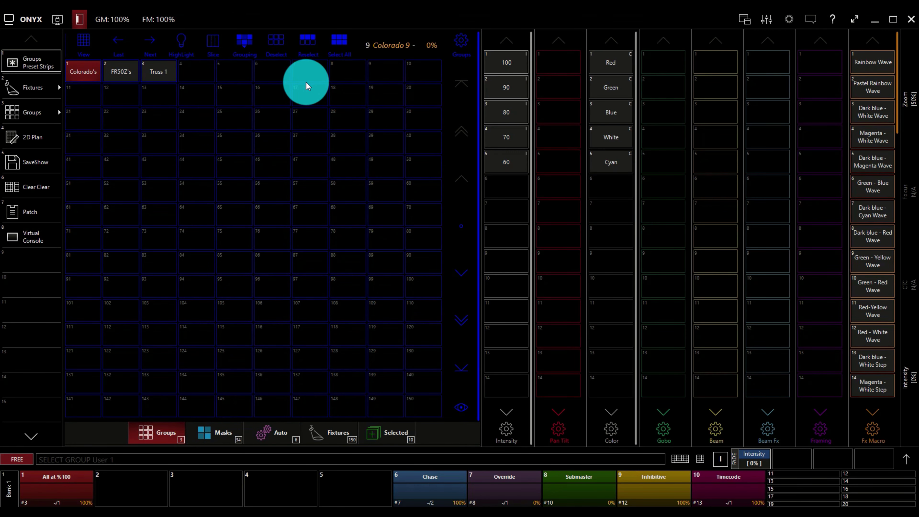
- Apply the 100 intensity and Red color presets to the selected alternate Colorado fixtures and check them on the 2D plan
left_click(507, 64)
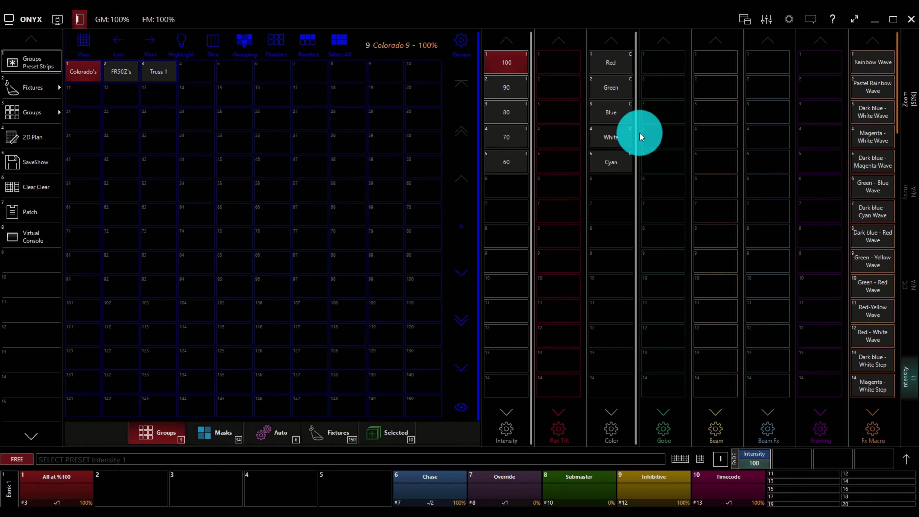
left_click(595, 63)
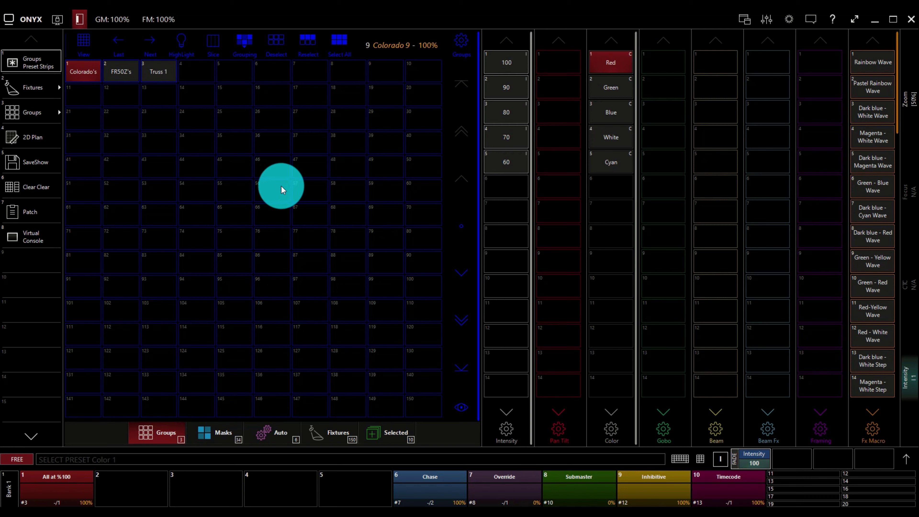
left_click(43, 138)
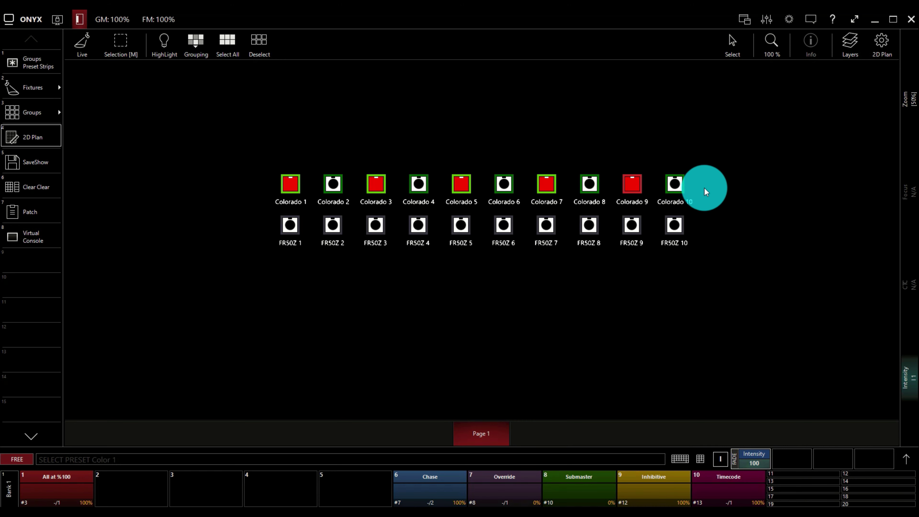
left_click(42, 65)
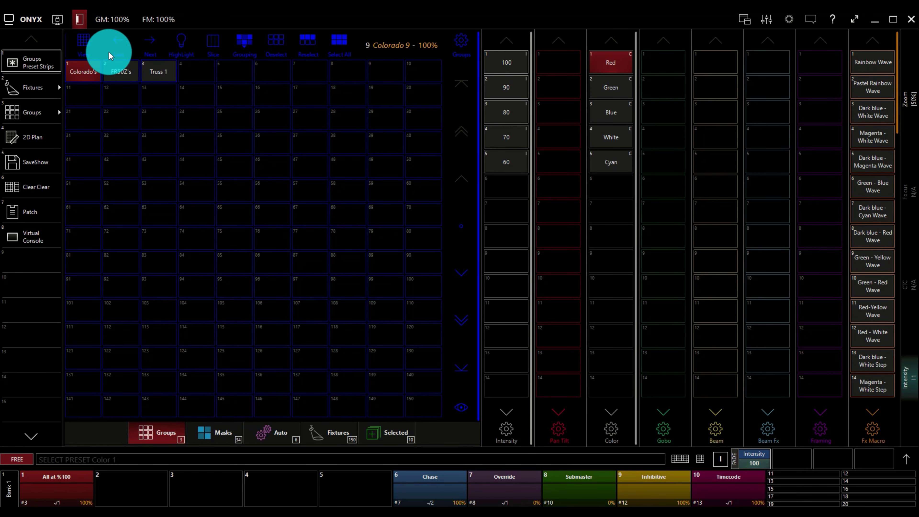
- Advance to the other half of the Colorado fixtures and apply the 80 intensity and Blue color presets, checking the 2D plan
left_click(153, 42)
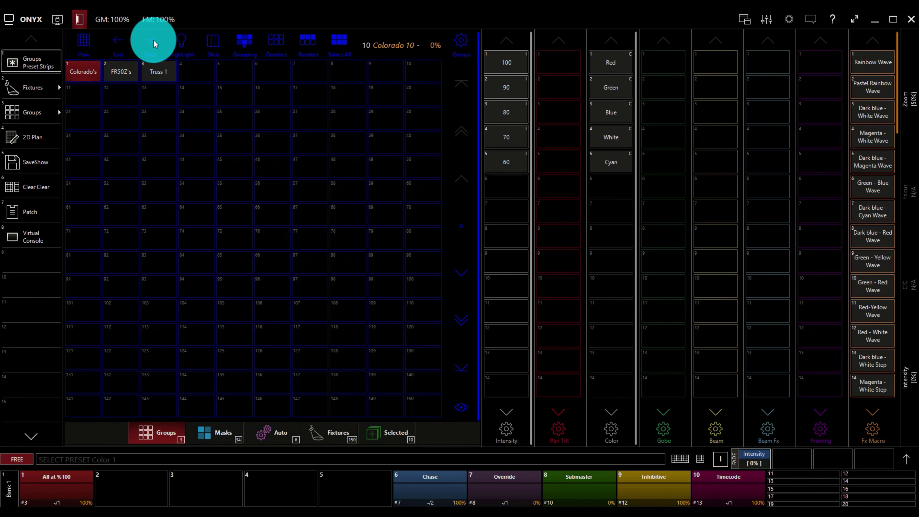
left_click(39, 89)
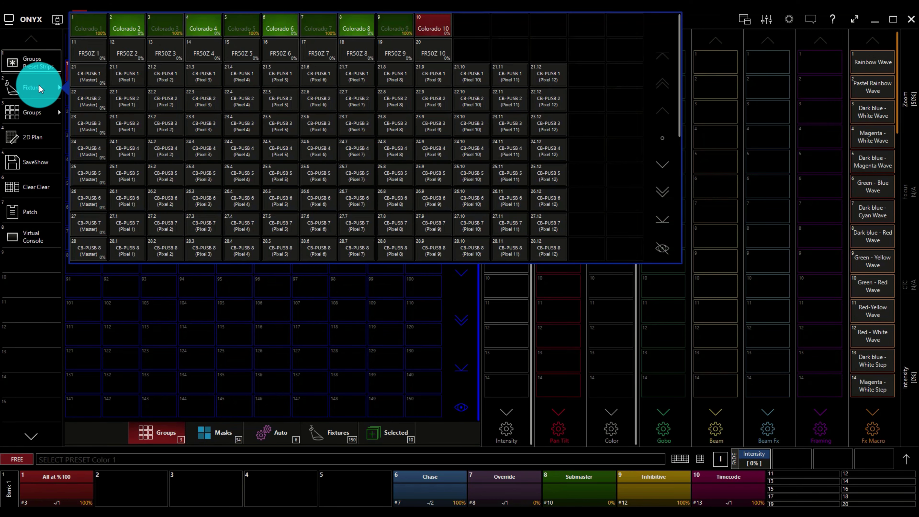
left_click(39, 88)
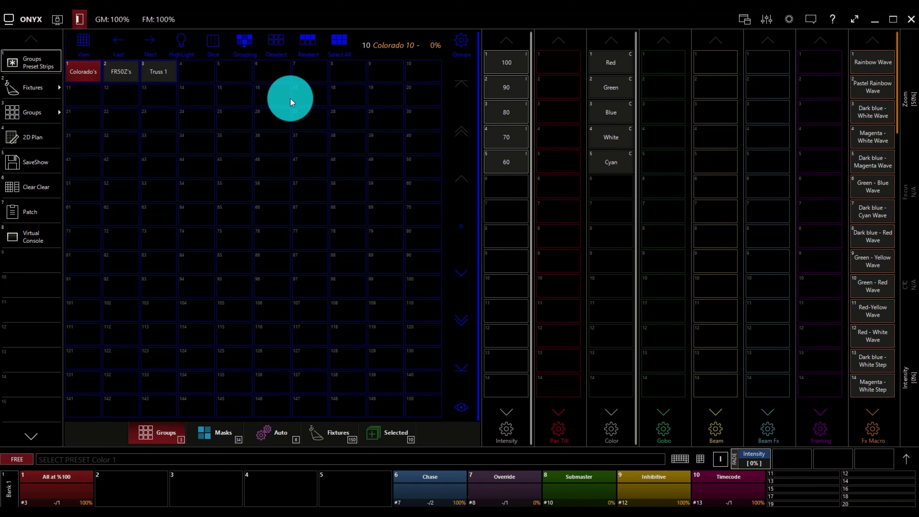
left_click(505, 114)
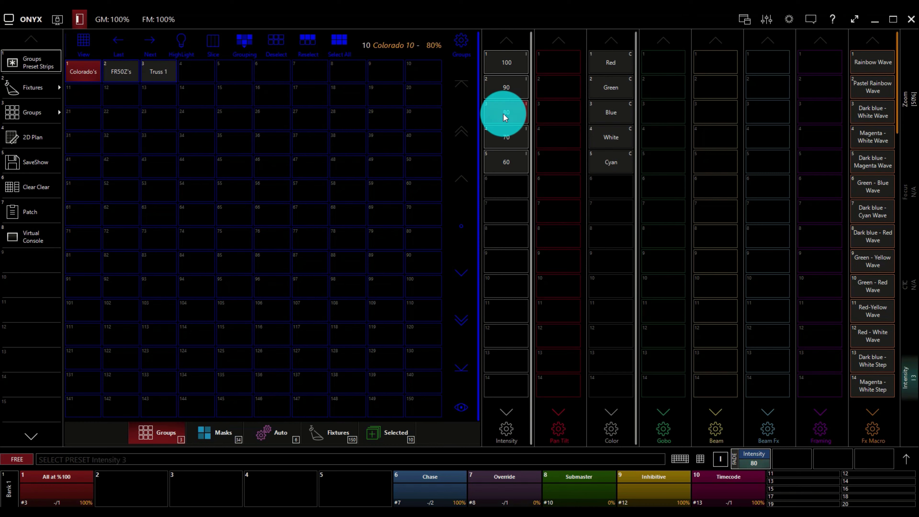
left_click(619, 115)
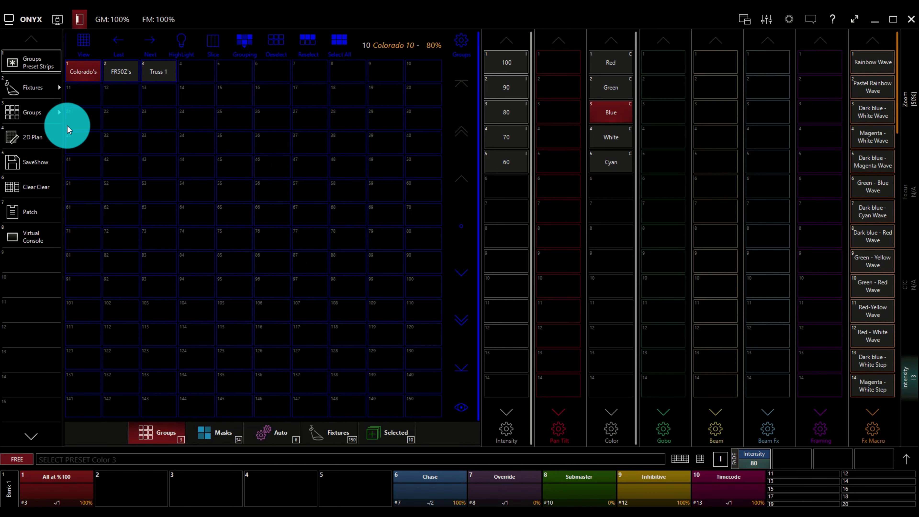
left_click(56, 144)
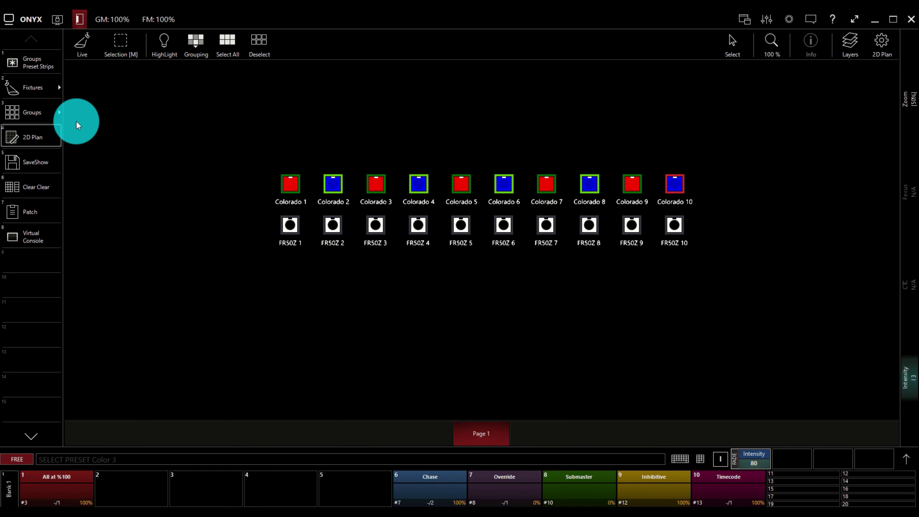
left_click(33, 62)
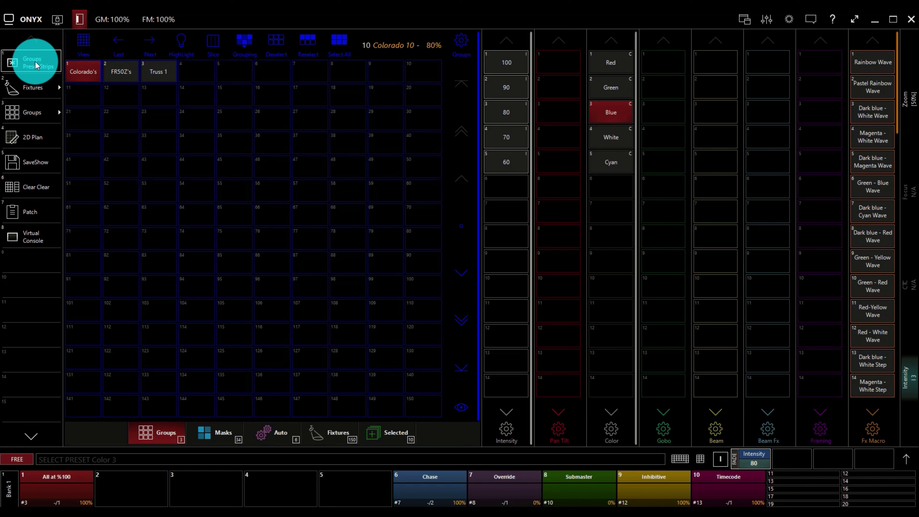
- Apply the 70 intensity preset to the FR50Z's group and review the levels on the 2D plan, fixture list and intensity parameters
left_click(116, 69)
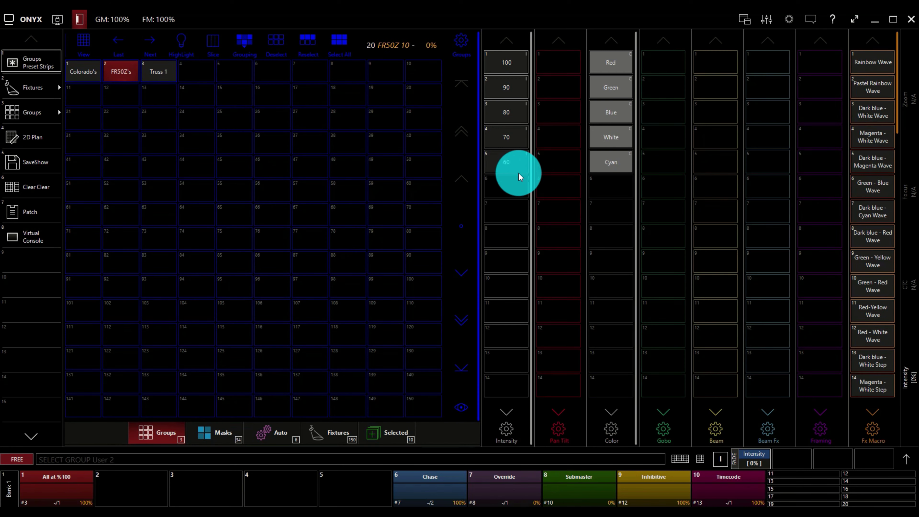
left_click(506, 137)
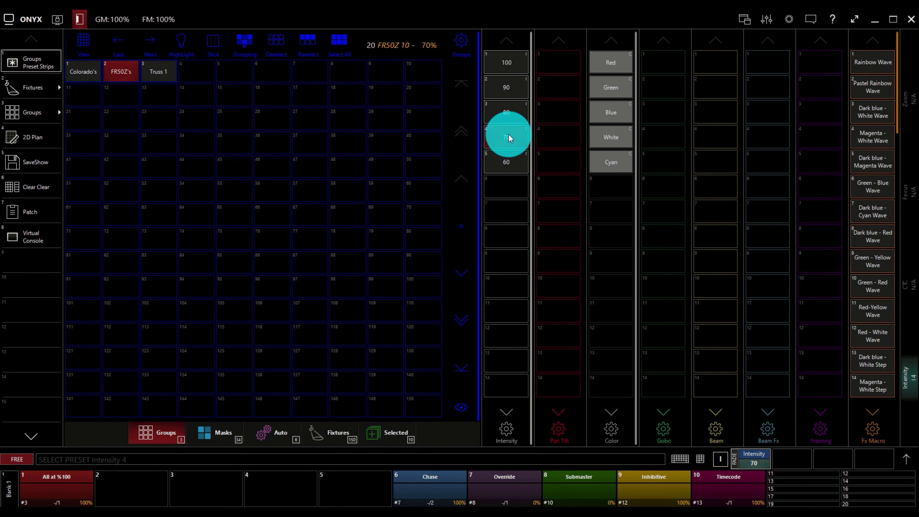
left_click(43, 132)
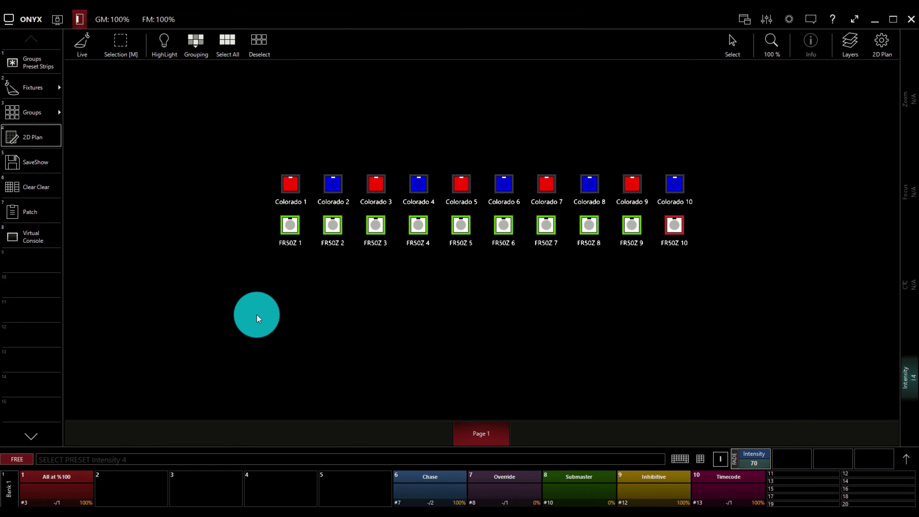
left_click(45, 68)
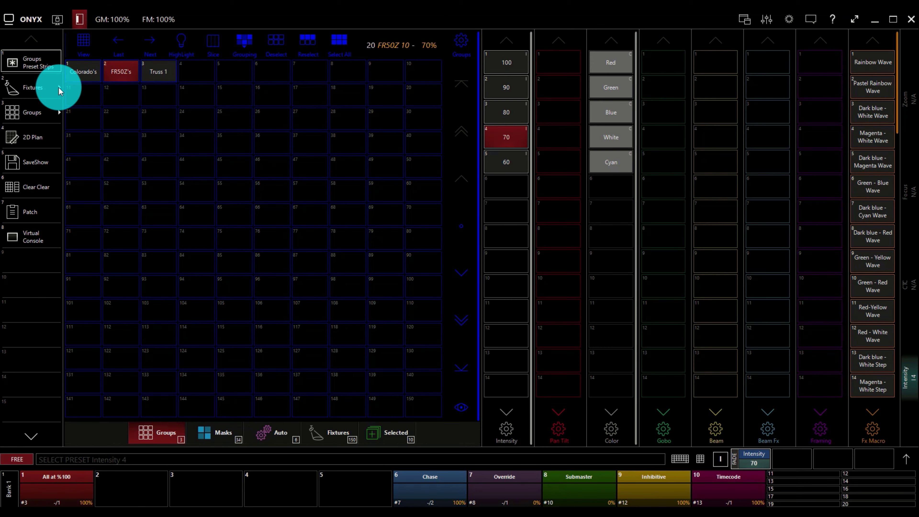
left_click(49, 93)
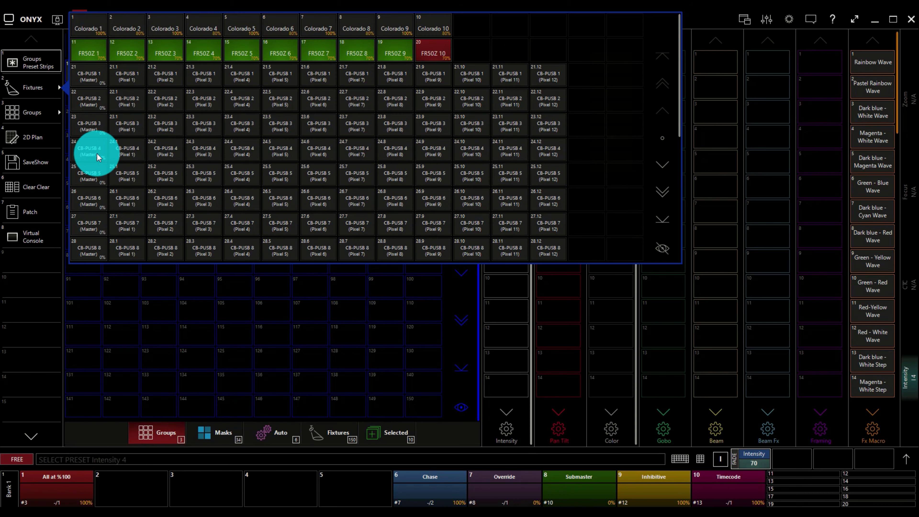
left_click(46, 88)
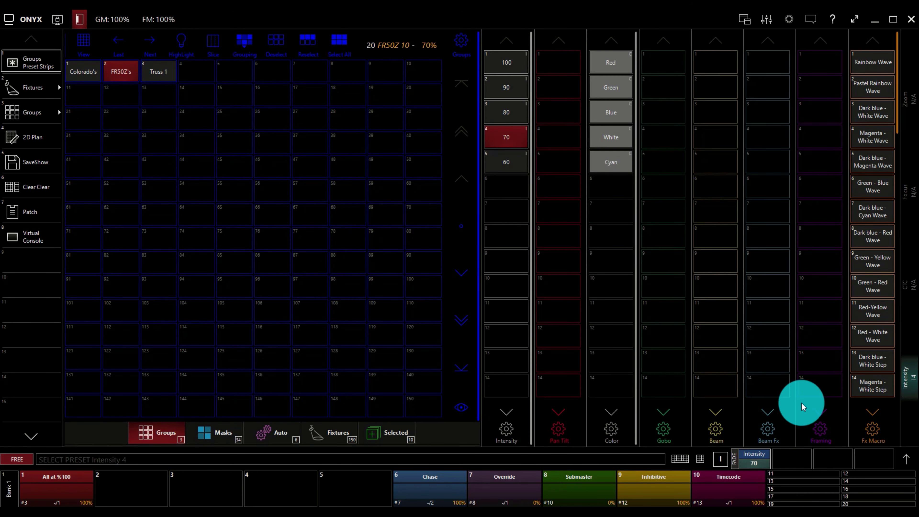
left_click(906, 458)
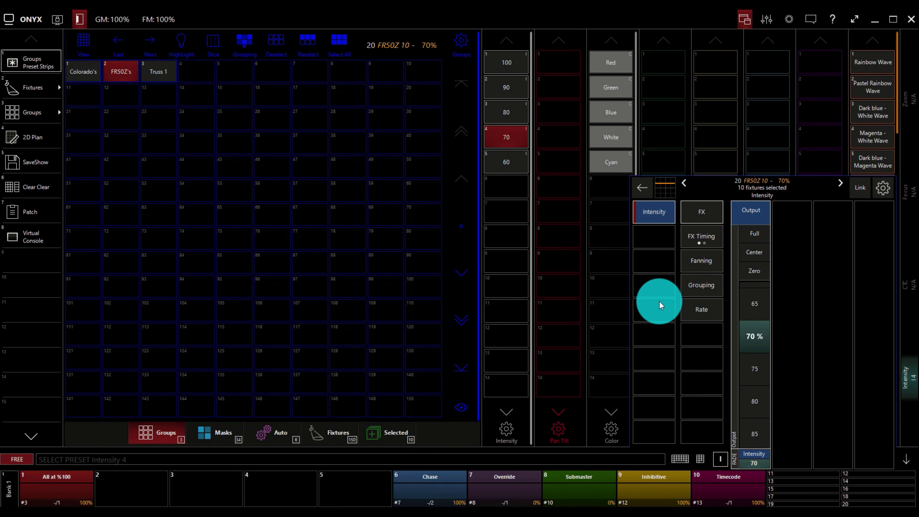
left_click(906, 459)
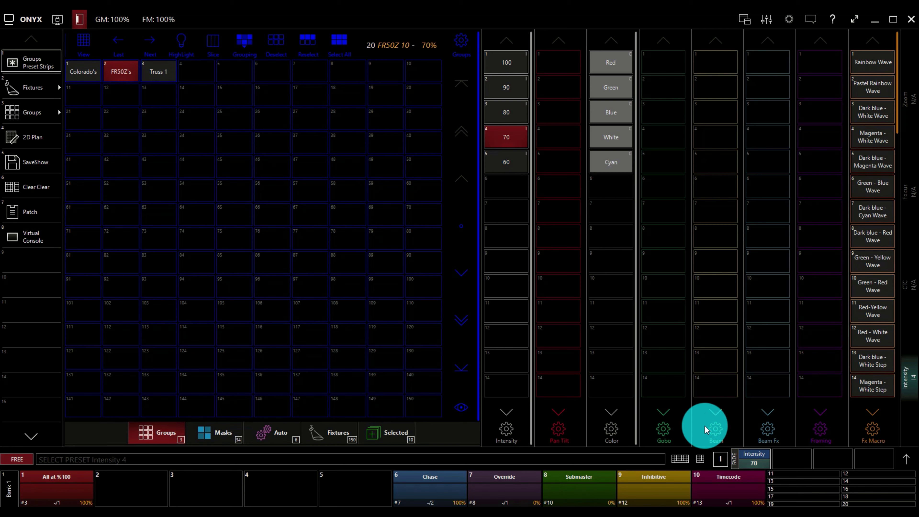
- Record the programmer to playback fader 2 as a cuelist named "Generic Cuelist", and clear the programmer
left_click(700, 460)
left_click_drag(594, 232, 444, 144)
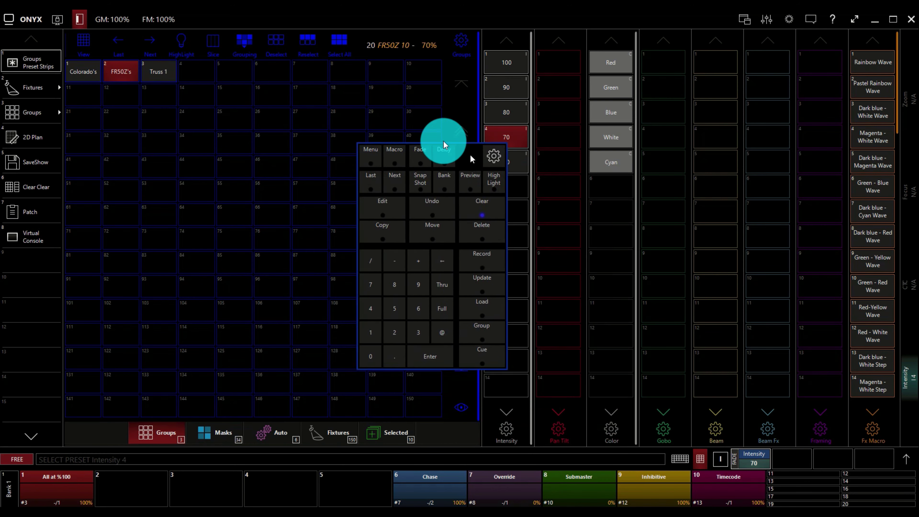
left_click(417, 221)
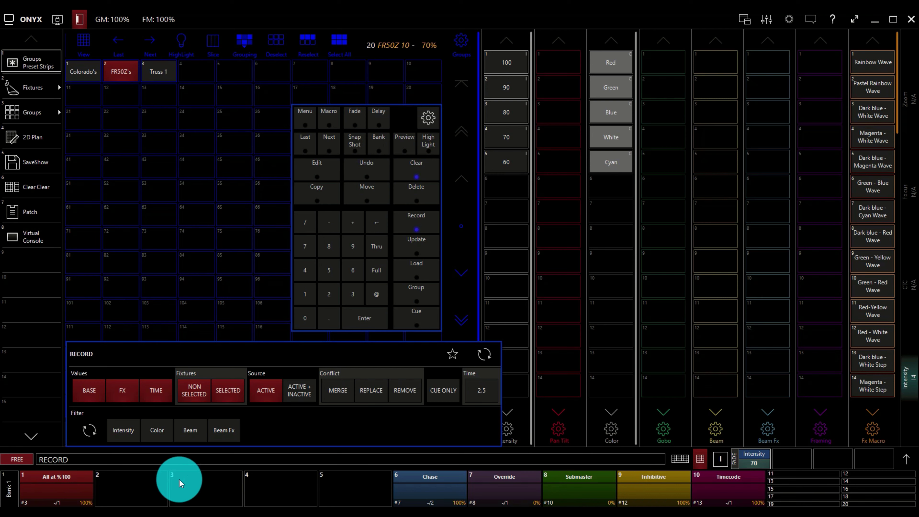
left_click(148, 487)
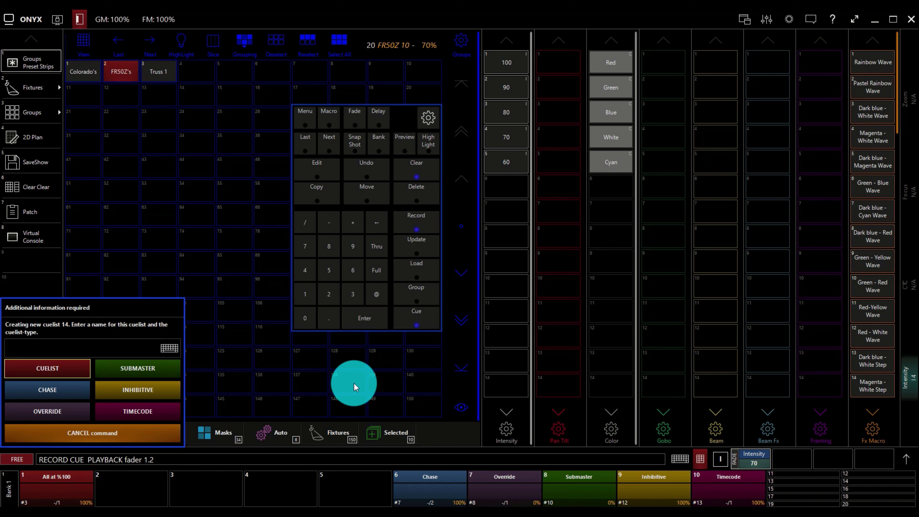
type("Generic ")
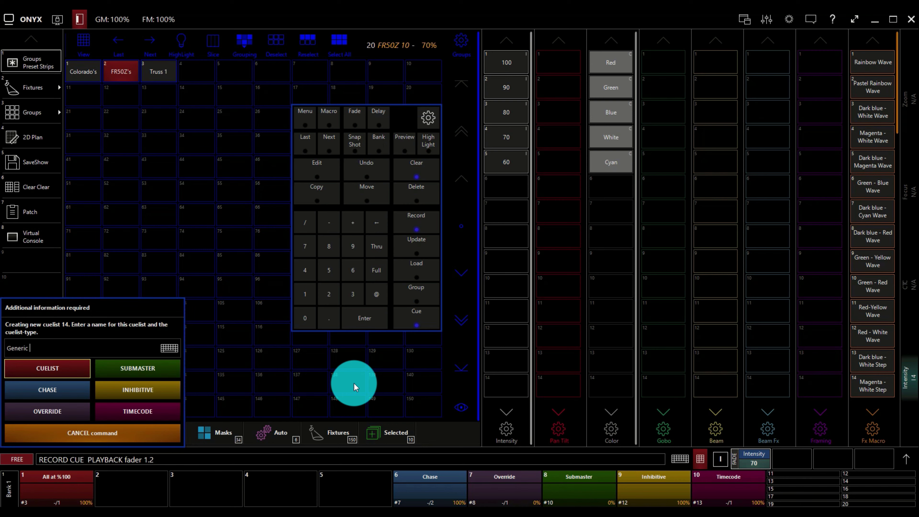
type("Cuelist")
left_click(66, 373)
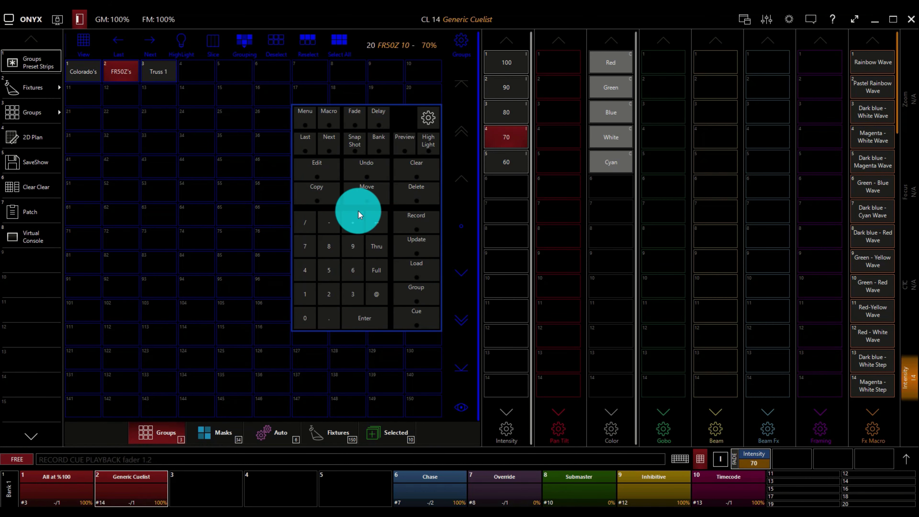
left_click(405, 169)
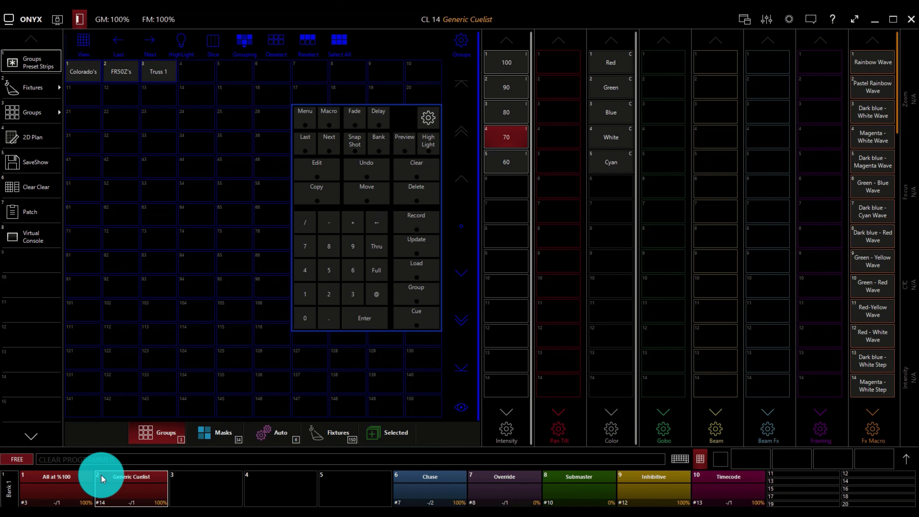
- Record the Colorado's and FR50Z's groups at the 80 intensity preset into the All at %100 cuelist, and clear the programmer
left_click(60, 495)
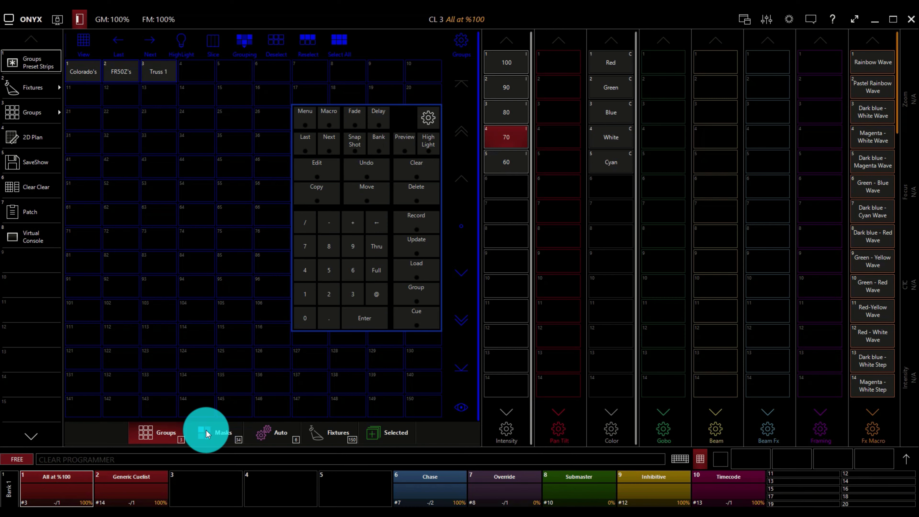
left_click_drag(389, 136, 205, 139)
left_click(76, 70)
left_click(129, 76)
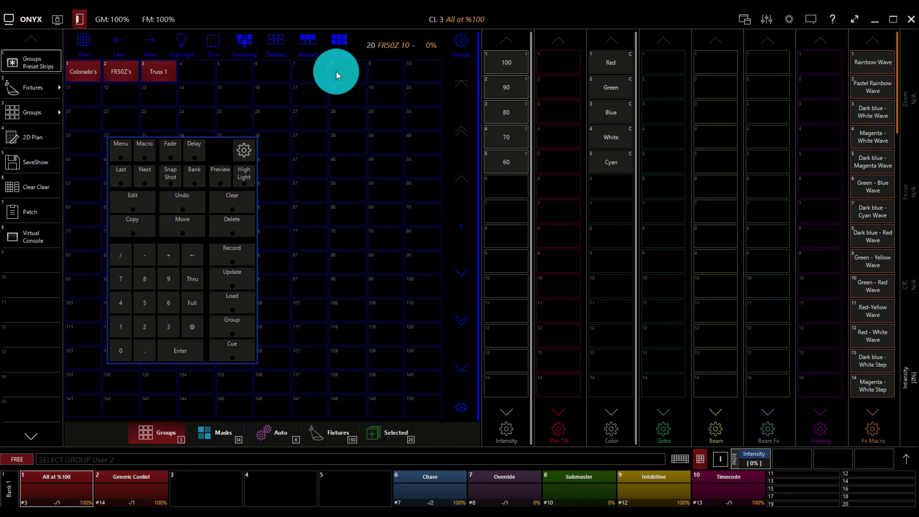
left_click(498, 114)
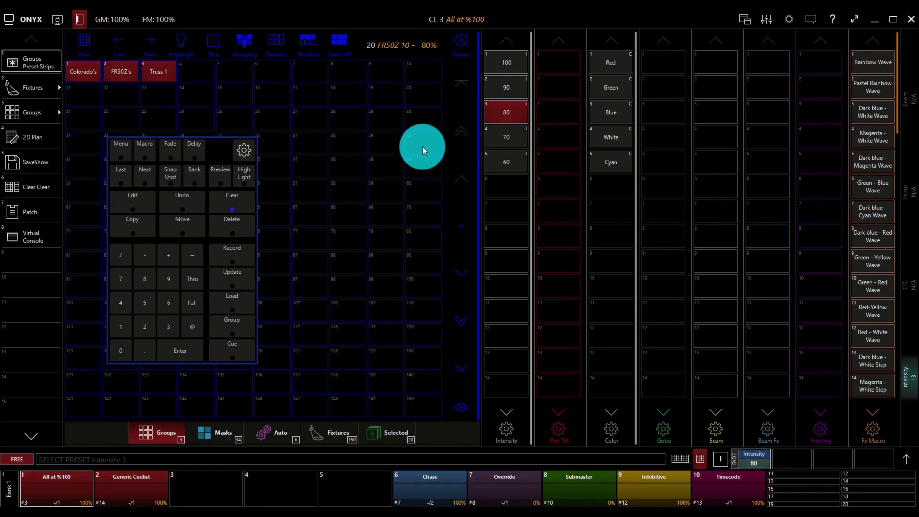
left_click(234, 252)
left_click(61, 493)
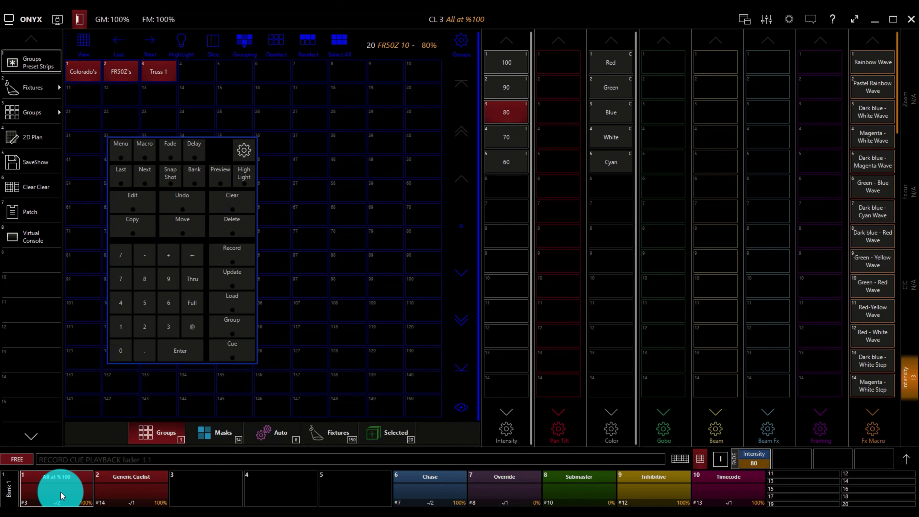
left_click(230, 205)
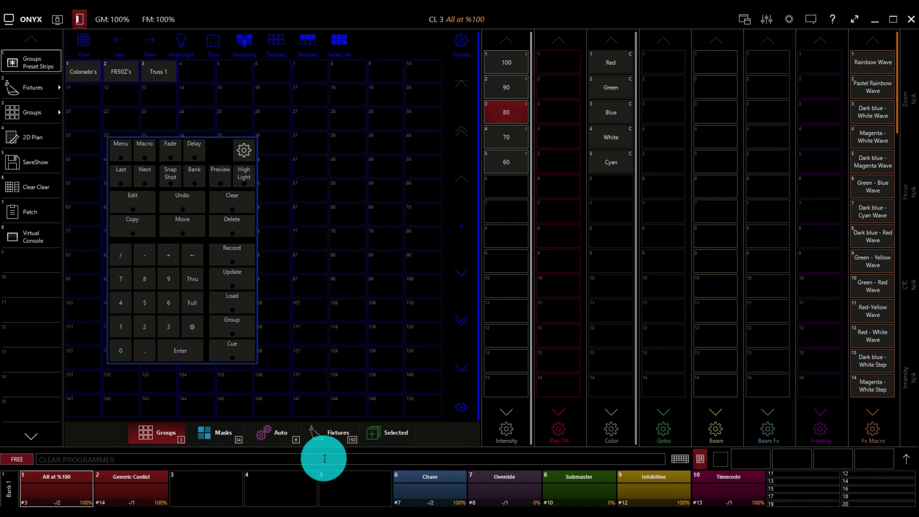
- Show the 2D plan, move the command keypad clear of the fixtures, and start the Chase cuelist on playback fader 6
left_click(440, 485)
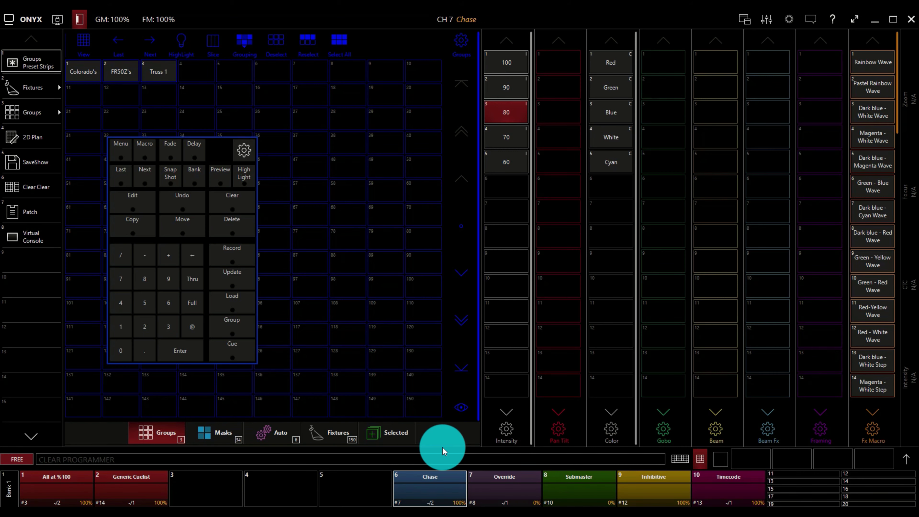
left_click(40, 138)
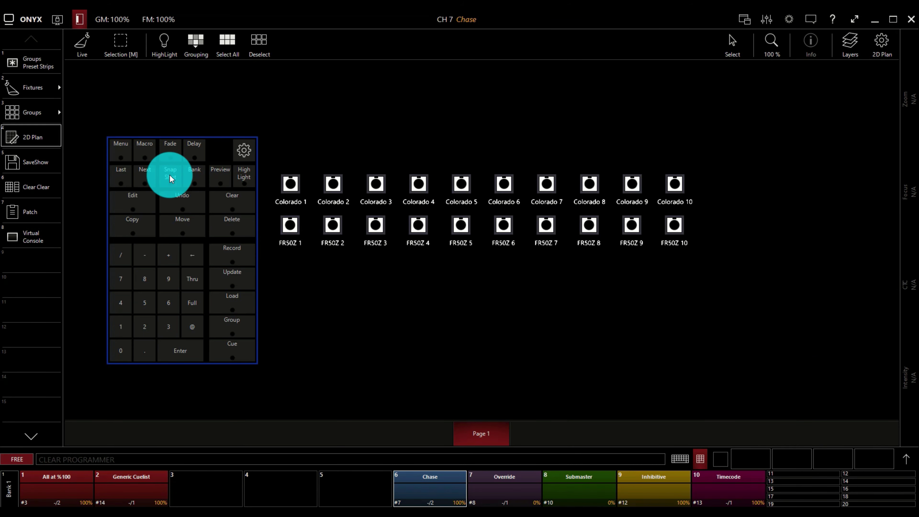
left_click_drag(218, 156, 197, 148)
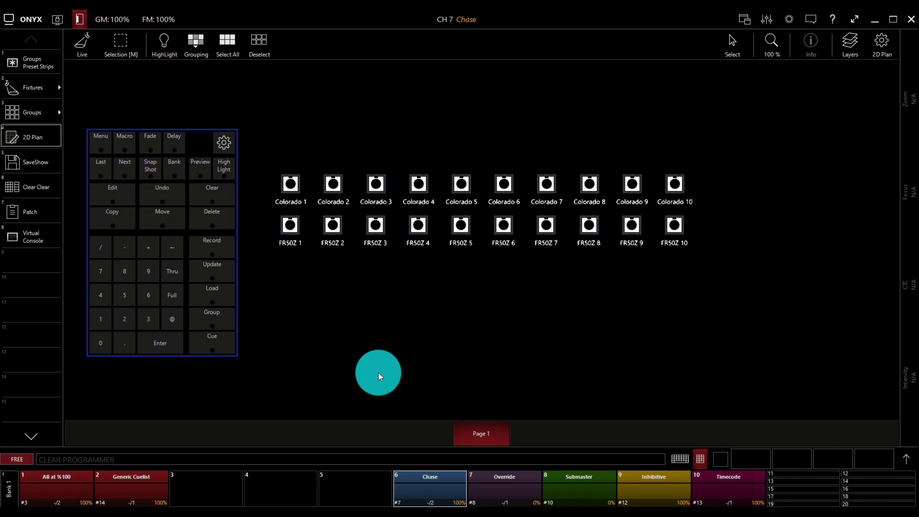
left_click(427, 491)
left_click(435, 330)
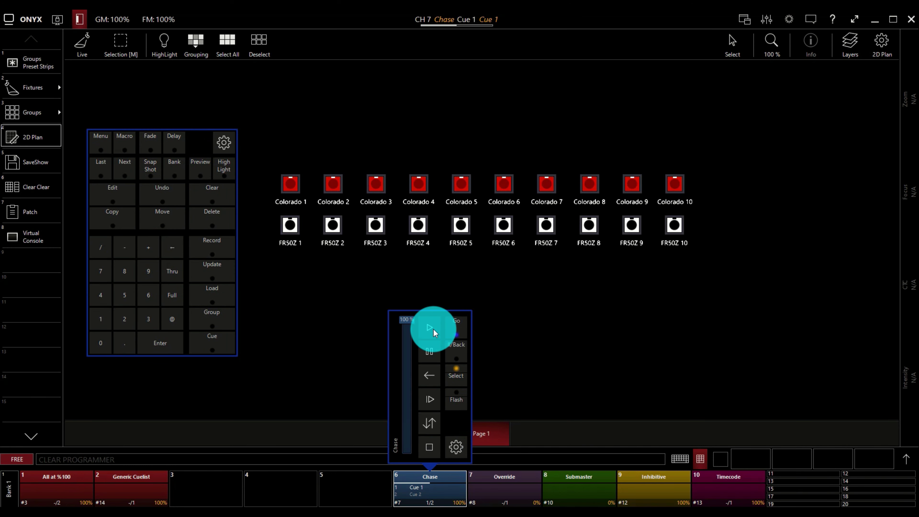
left_click(395, 492)
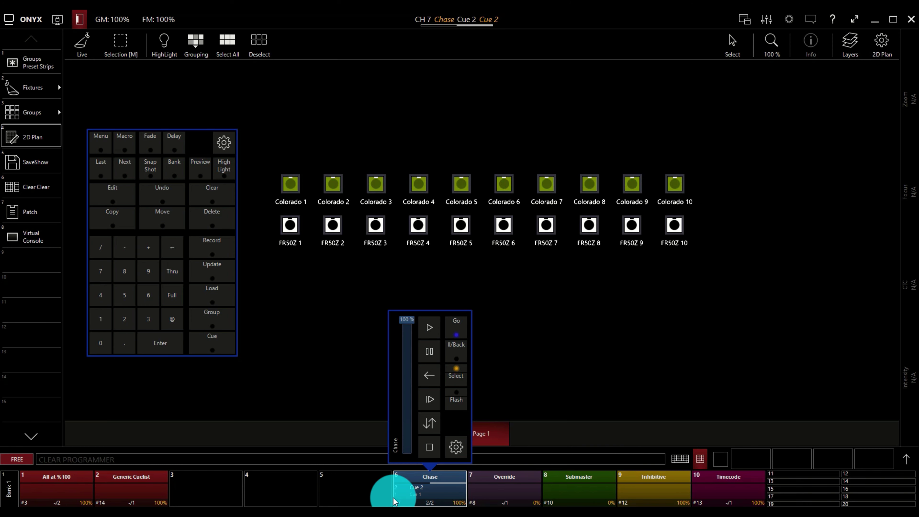
left_click(451, 472)
left_click(413, 492)
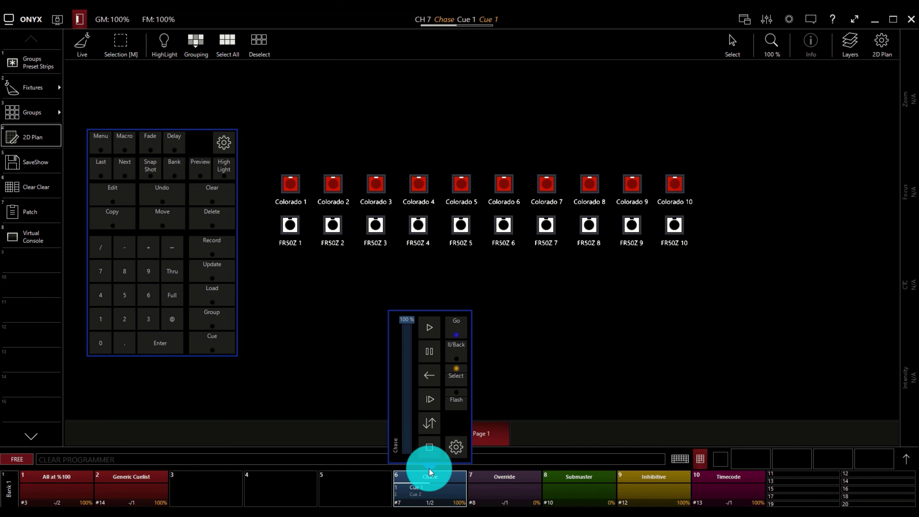
left_click(412, 276)
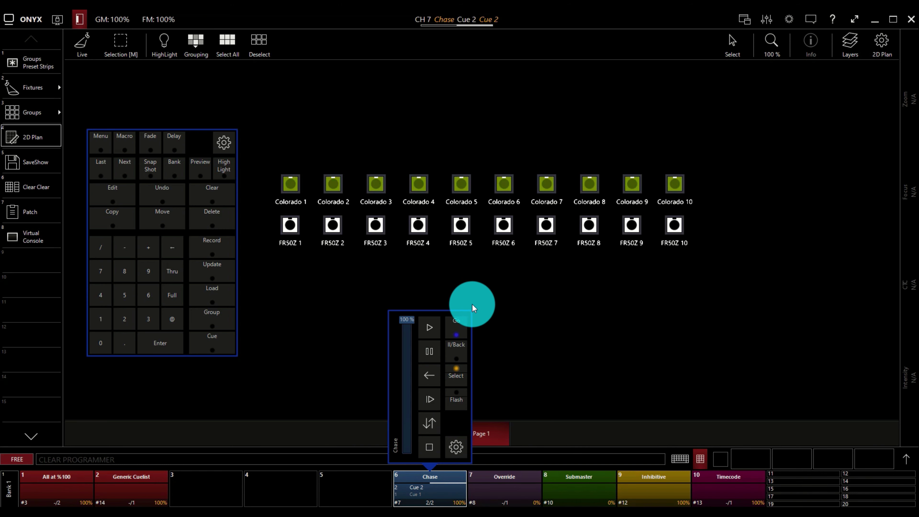
- Enable Global Rate in the Chase cuelist's options and close the options
left_click(456, 447)
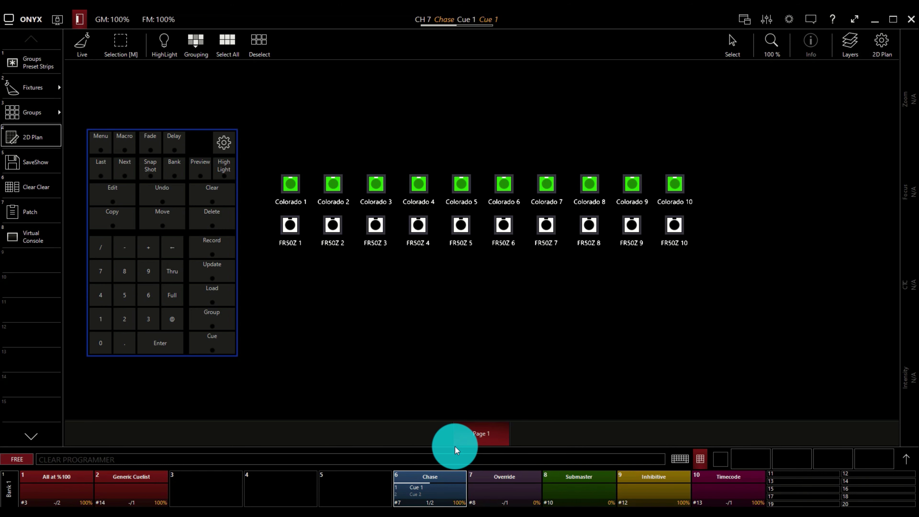
left_click(321, 361)
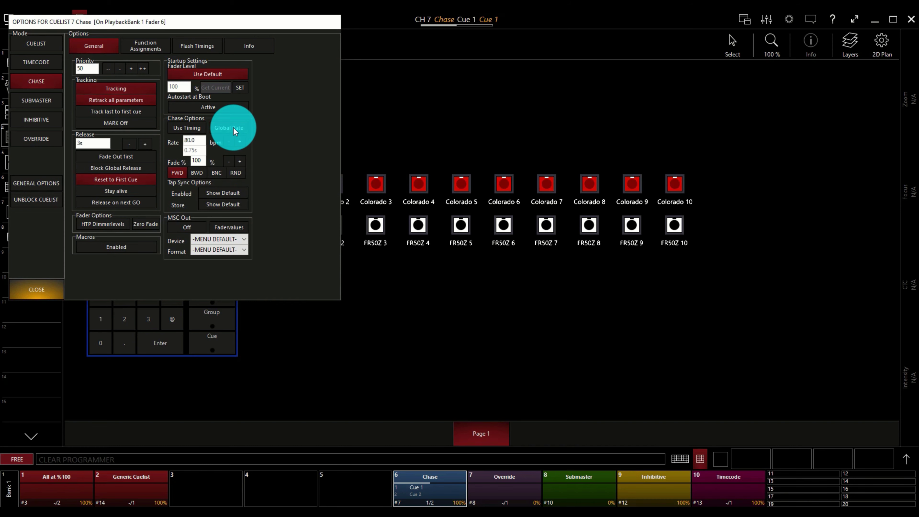
left_click_drag(263, 29, 270, 108)
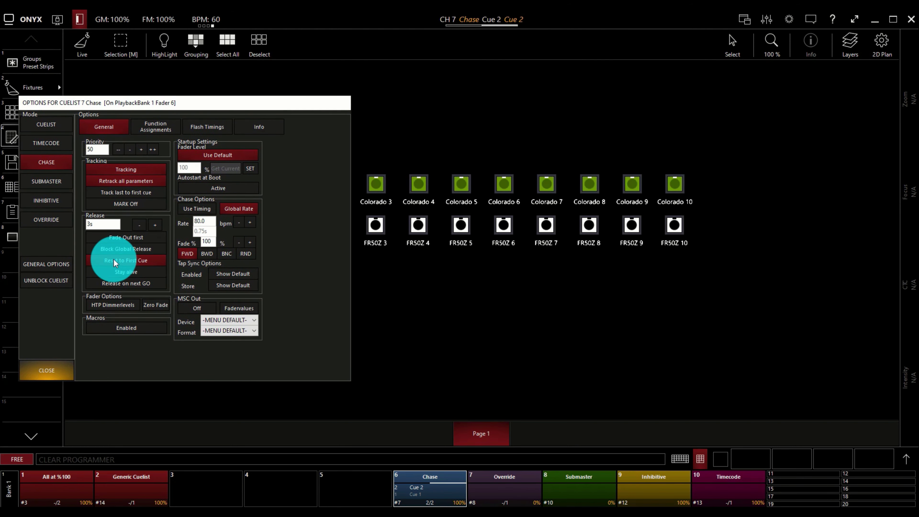
left_click(56, 375)
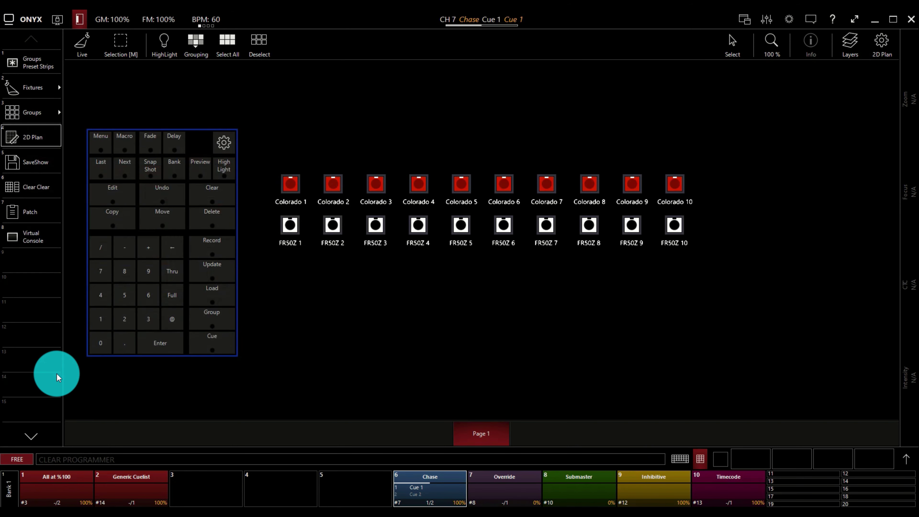
- Open the global BPM control, nudge the tempo up slightly and bring it back to 60 BPM
left_click(201, 19)
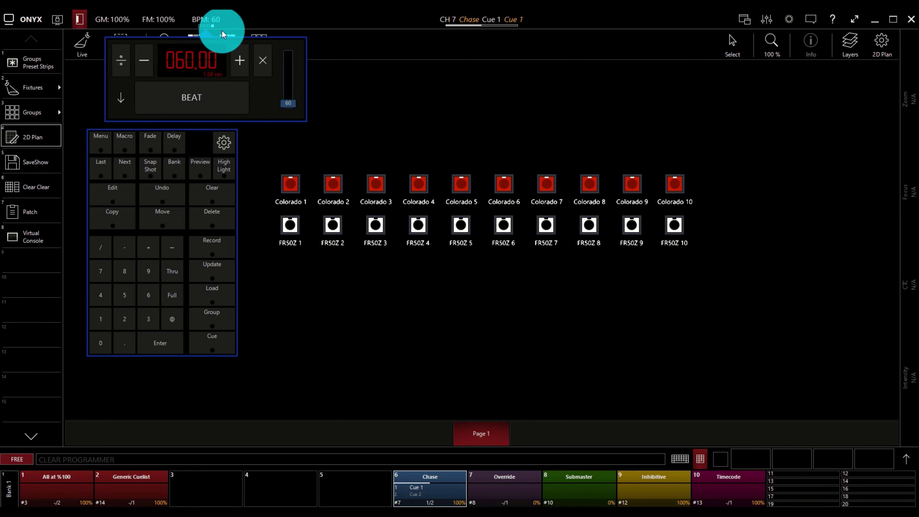
left_click(246, 67)
left_click(242, 63)
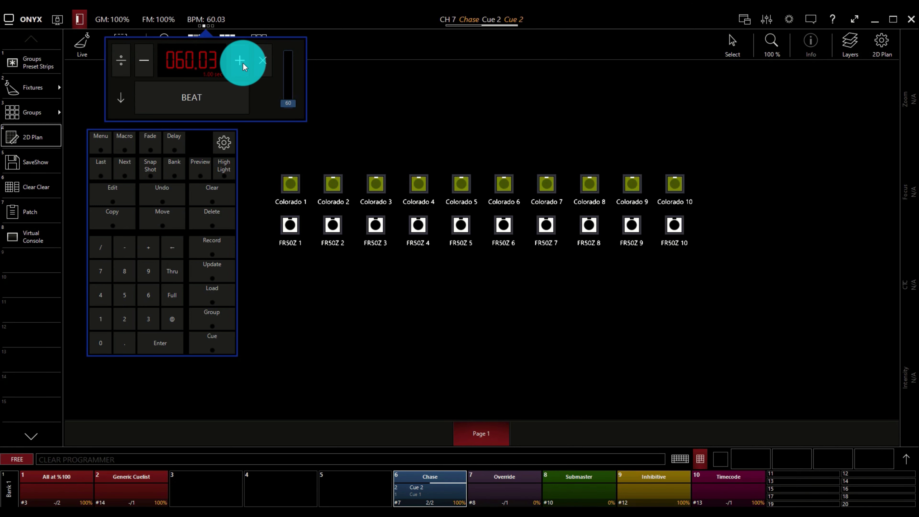
left_click(154, 69)
left_click(138, 65)
left_click(138, 64)
left_click(138, 65)
- Tap in the global tempo at about 116 BPM and then faster at about 265 BPM, and close the tempo control
left_click(151, 89)
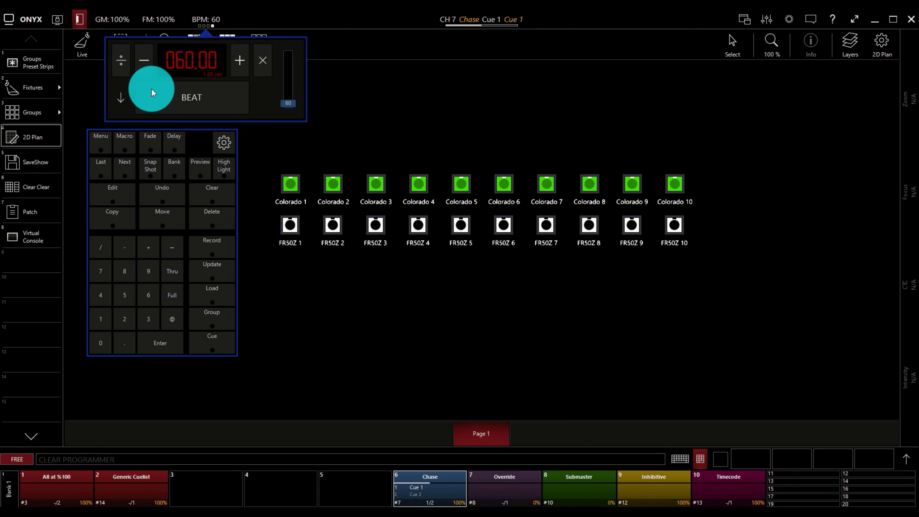
left_click(159, 97)
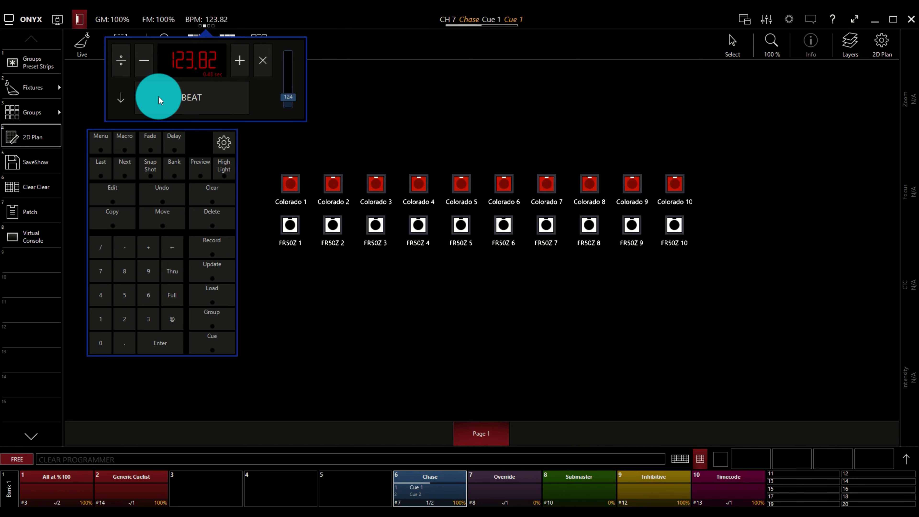
left_click(159, 96)
left_click(159, 96)
left_click(159, 96)
left_click(159, 97)
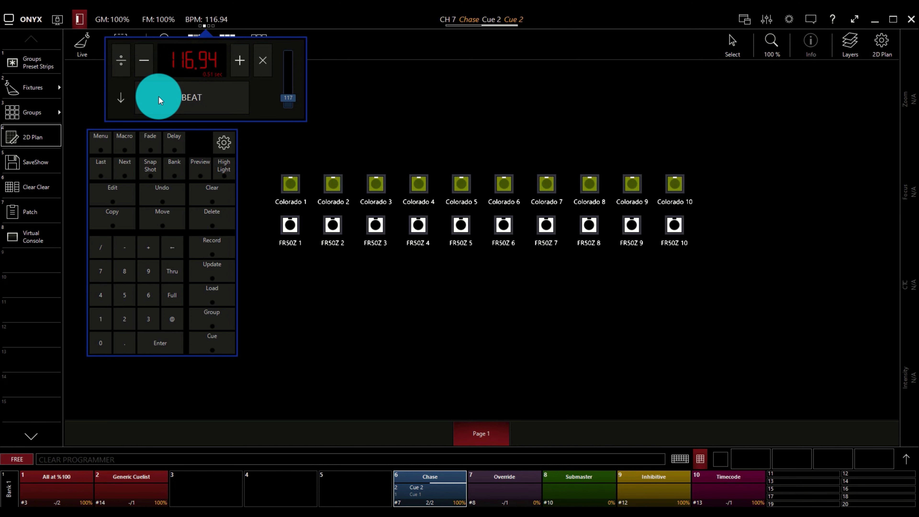
left_click(159, 96)
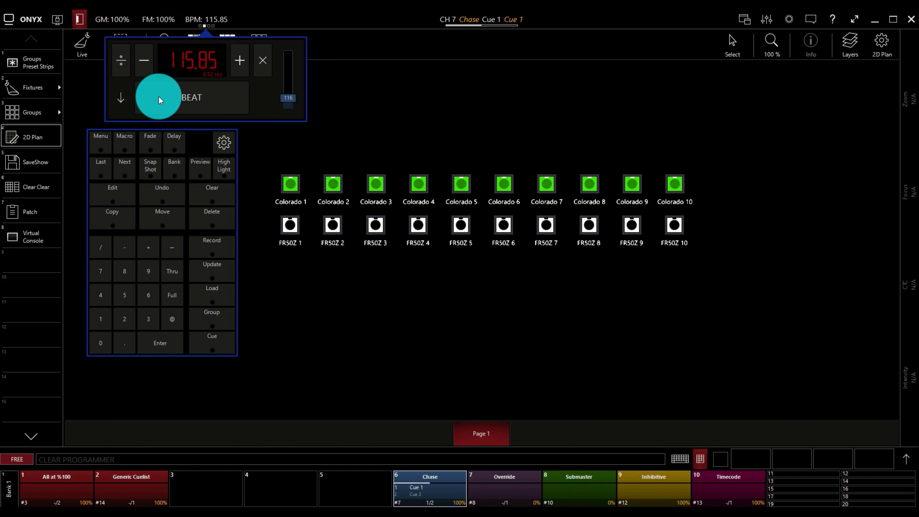
left_click(159, 96)
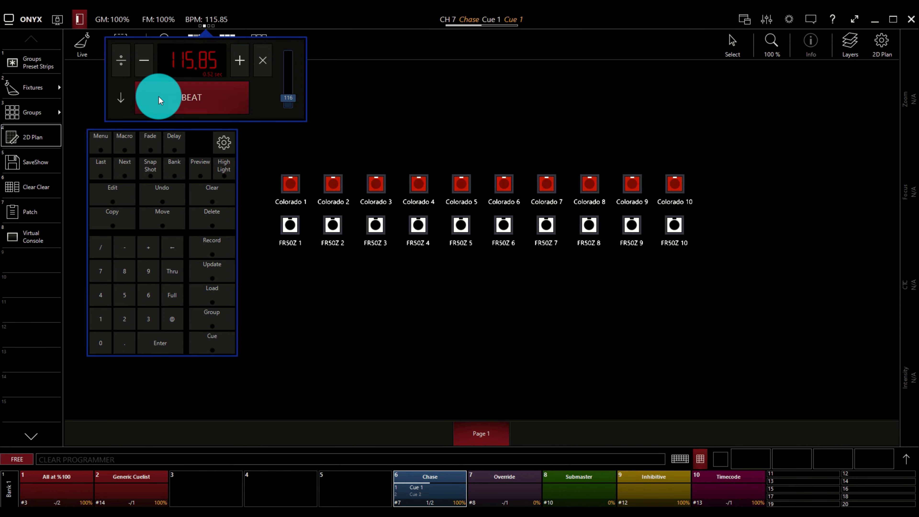
left_click(159, 96)
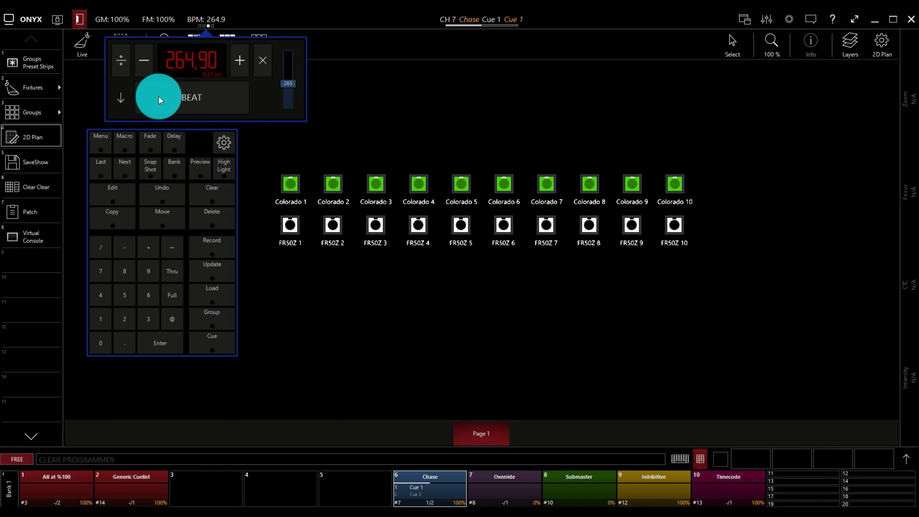
left_click(240, 95)
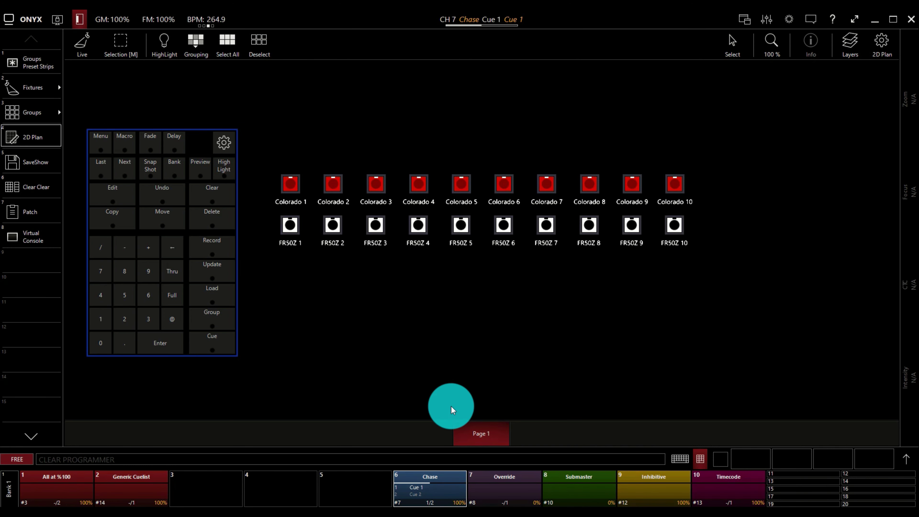
- Raise the Override cuelist's fader to 100% over the running chase, then bring it back down to 0%
left_click_drag(507, 490, 478, 409)
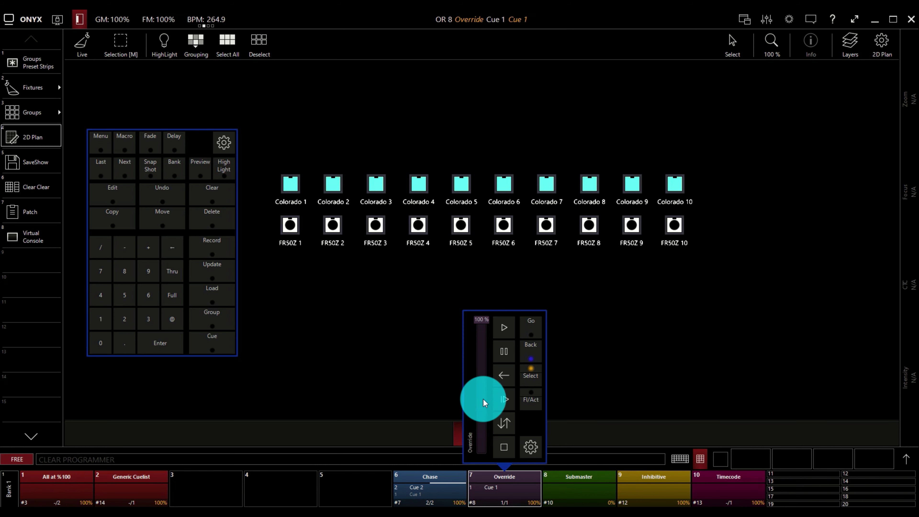
left_click(406, 483)
left_click(496, 491)
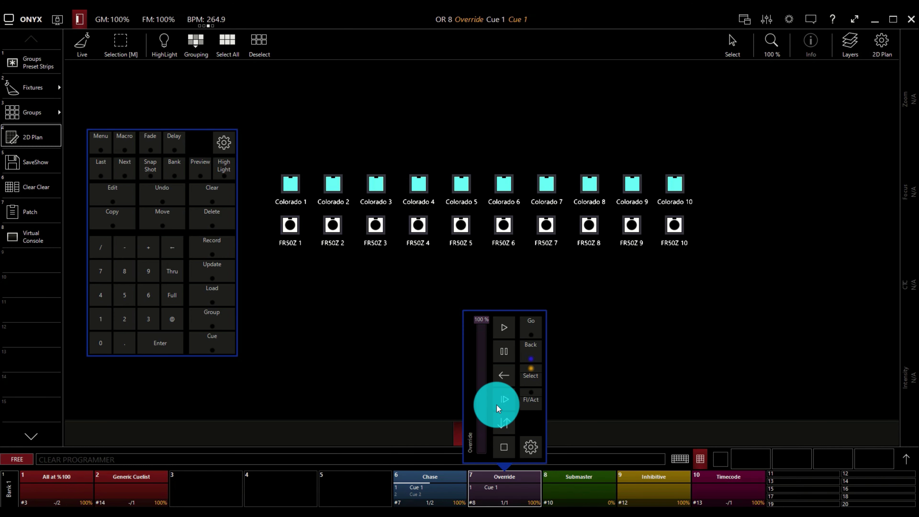
left_click_drag(481, 318, 484, 386)
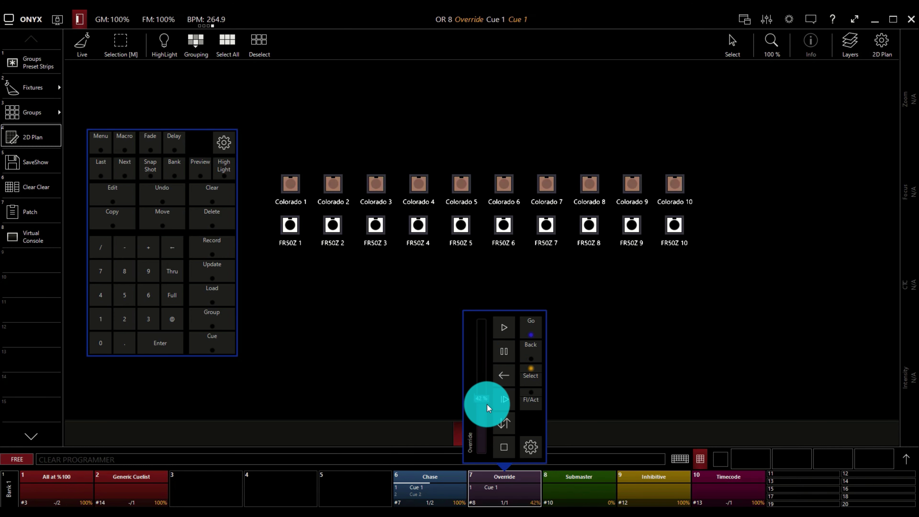
left_click(494, 447)
left_click(502, 484)
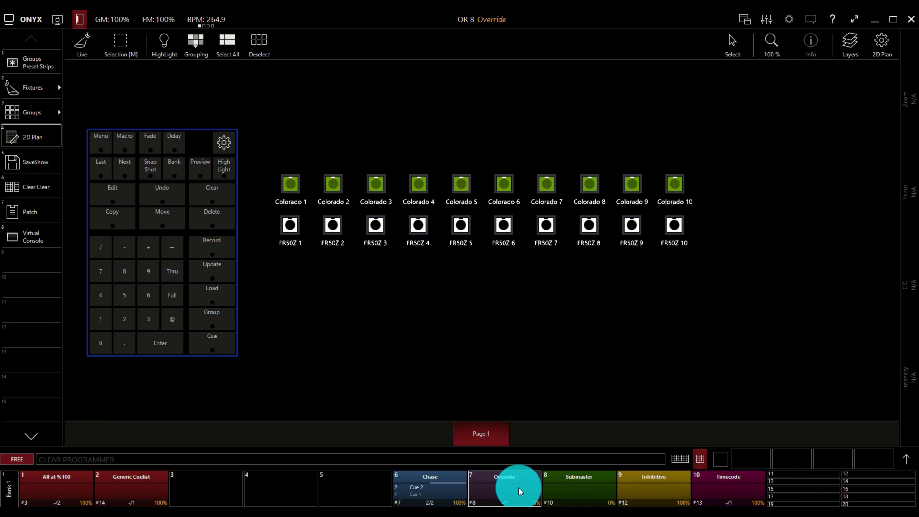
- Move the Submaster fader up and down over the running chase and leave it at 100%
left_click(570, 485)
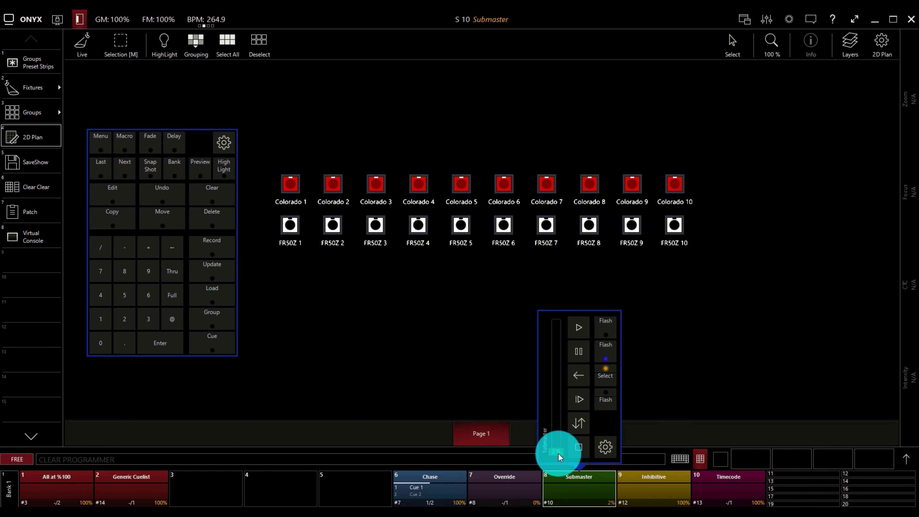
left_click_drag(558, 454, 554, 379)
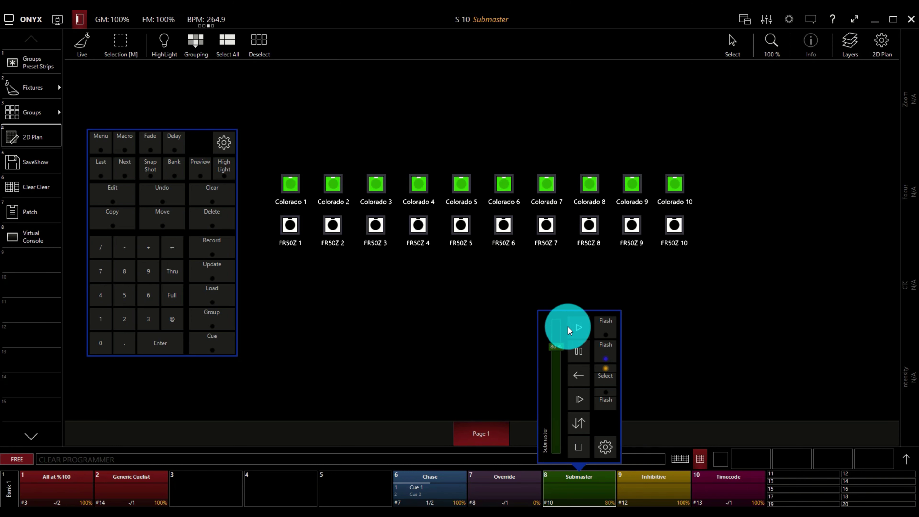
left_click_drag(593, 438, 595, 398)
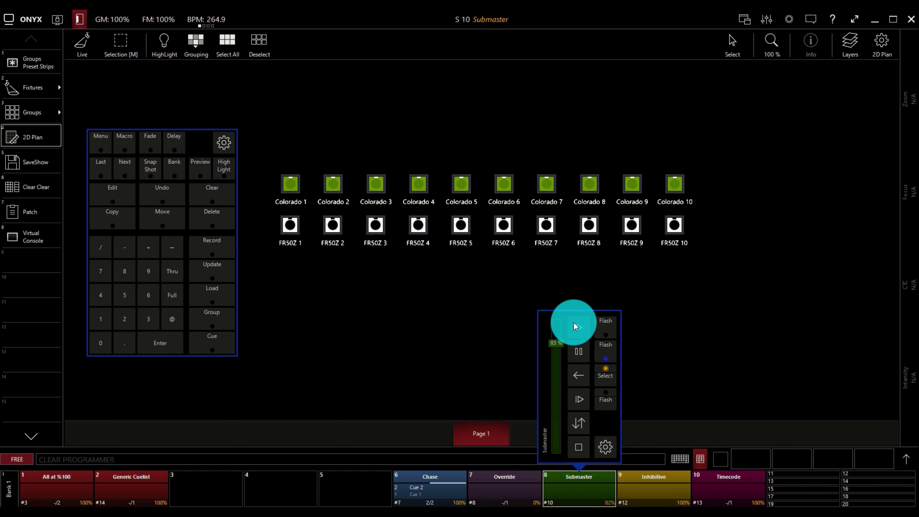
left_click_drag(575, 291, 591, 325)
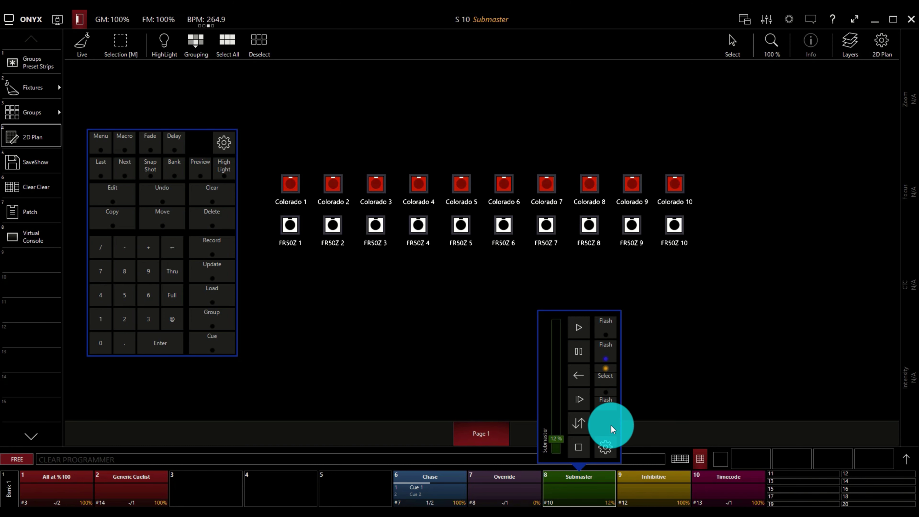
left_click_drag(612, 441, 587, 482)
left_click_drag(554, 453, 557, 343)
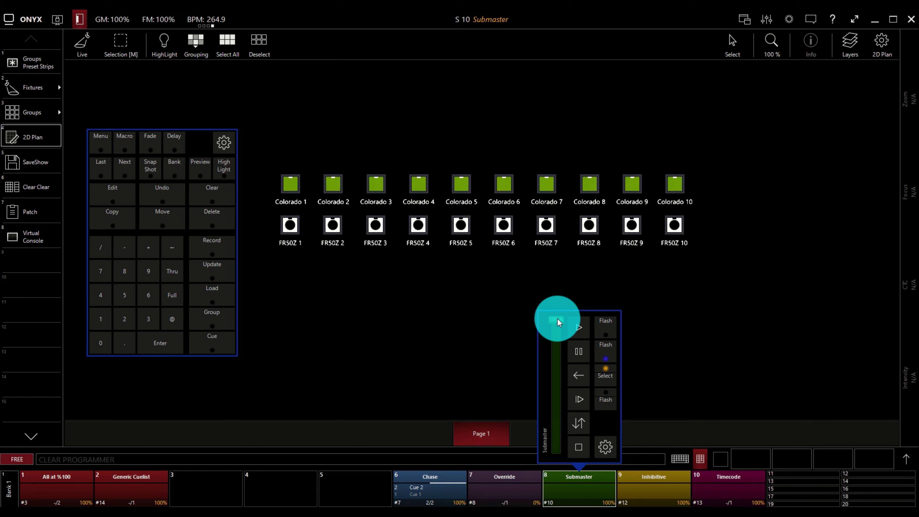
mouse_move(558, 320)
left_mouse_down()
mouse_move(573, 462)
mouse_move(563, 313)
left_mouse_up()
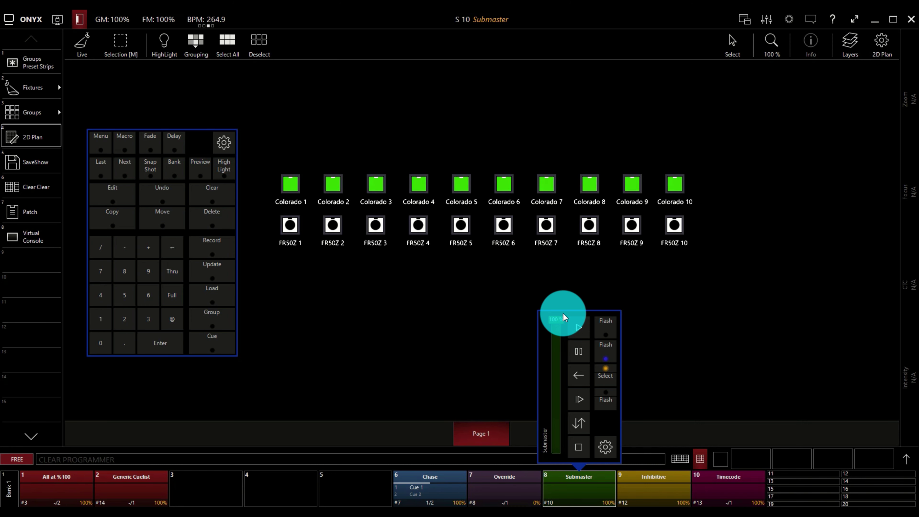
mouse_move(563, 314)
left_mouse_down()
mouse_move(562, 346)
mouse_move(559, 314)
mouse_move(551, 321)
mouse_move(562, 314)
left_mouse_up()
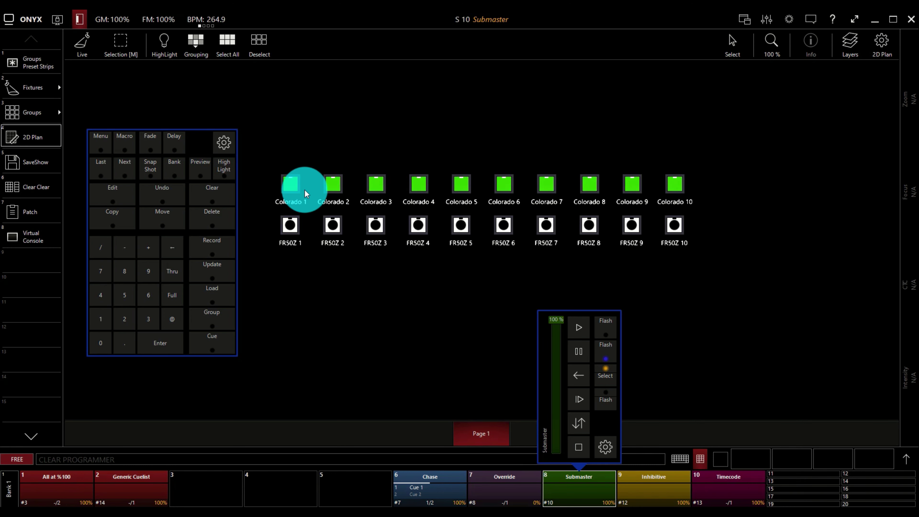
- Select Colorado 4 to check its intensity, deselect it, and lower the Submaster fader to 0%
left_click(420, 184)
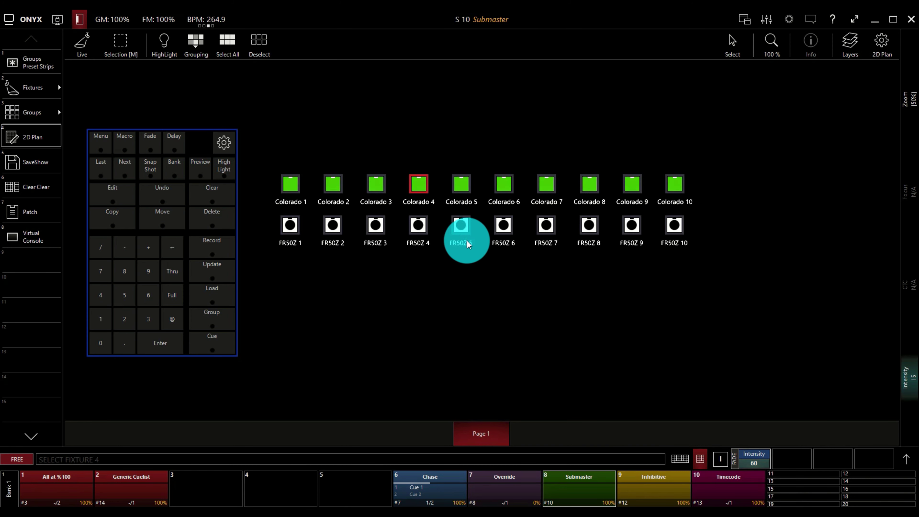
left_click(418, 185)
left_click(572, 484)
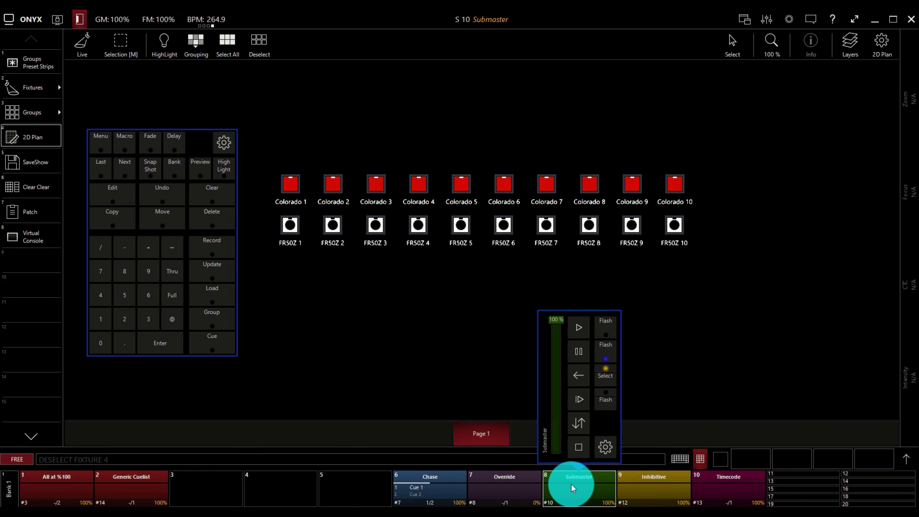
left_click_drag(552, 349, 567, 337)
mouse_move(576, 399)
left_mouse_down()
mouse_move(582, 464)
mouse_move(579, 416)
left_mouse_up()
left_click_drag(570, 341, 578, 480)
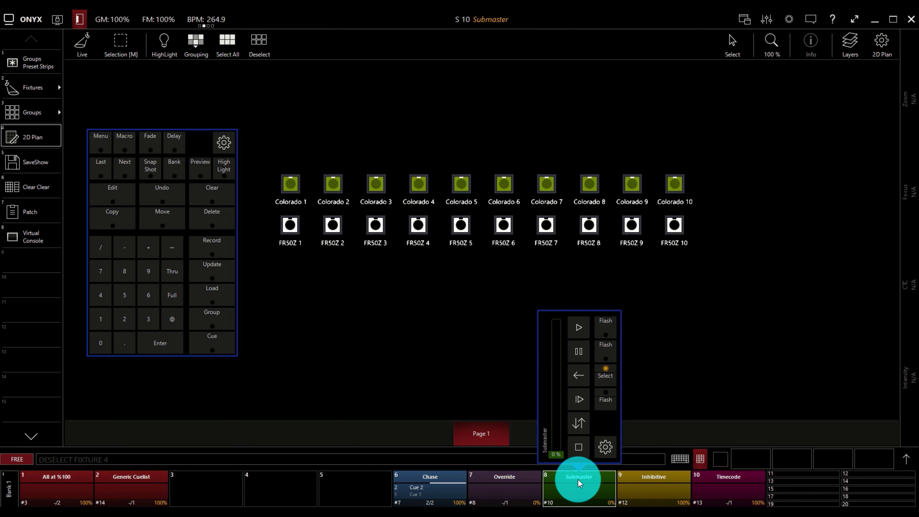
left_click(578, 483)
- Move the Inhibitive cuelist's fader down and up over the running chase and leave it at 0%
left_click(640, 482)
left_click(639, 382)
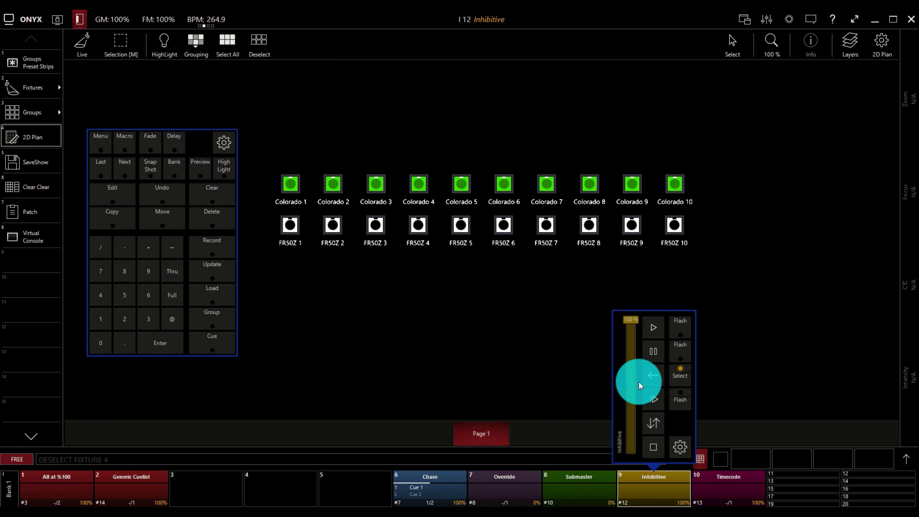
mouse_move(630, 319)
left_mouse_down()
mouse_move(639, 366)
mouse_move(629, 430)
mouse_move(640, 484)
mouse_move(629, 293)
mouse_move(648, 400)
mouse_move(645, 467)
mouse_move(635, 304)
left_mouse_up()
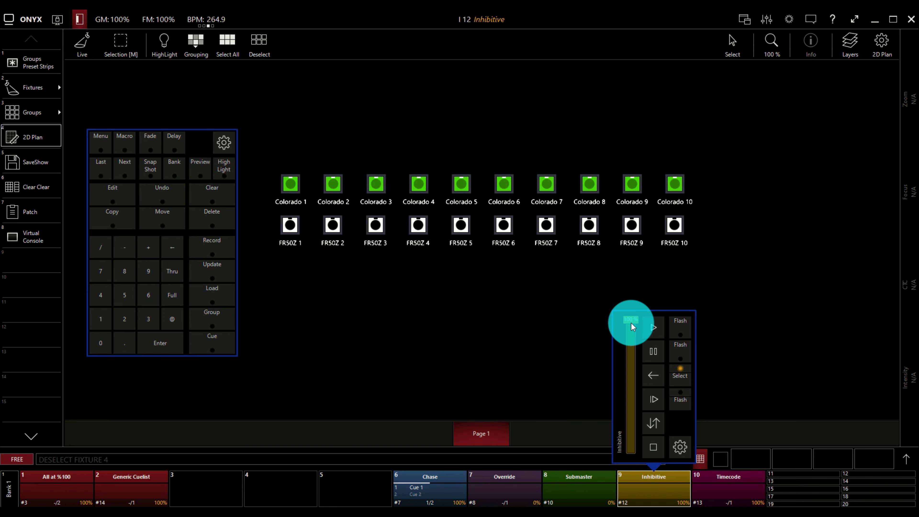
left_click_drag(633, 322, 642, 415)
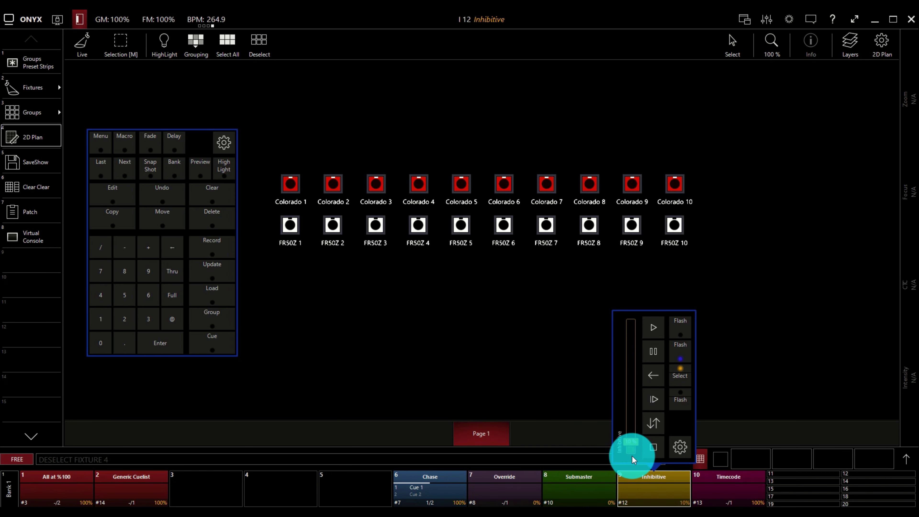
left_click_drag(632, 456, 645, 421)
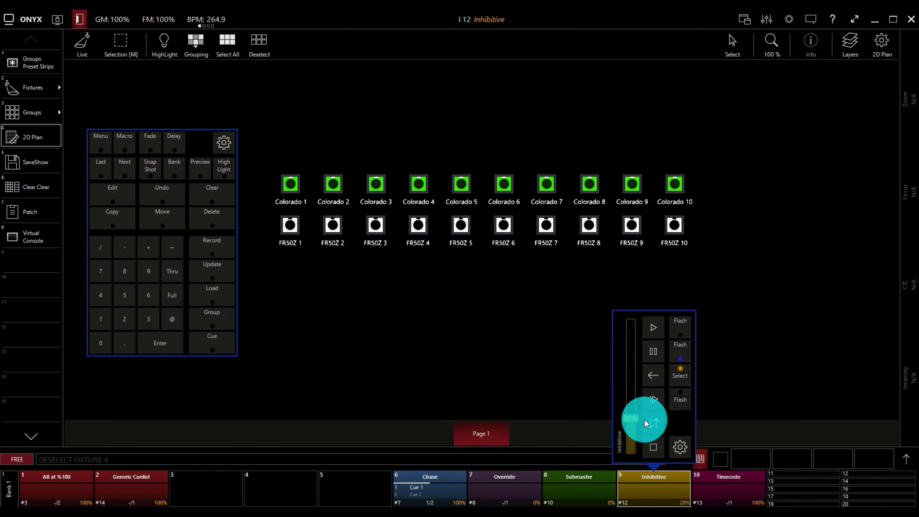
left_click_drag(637, 459, 635, 360)
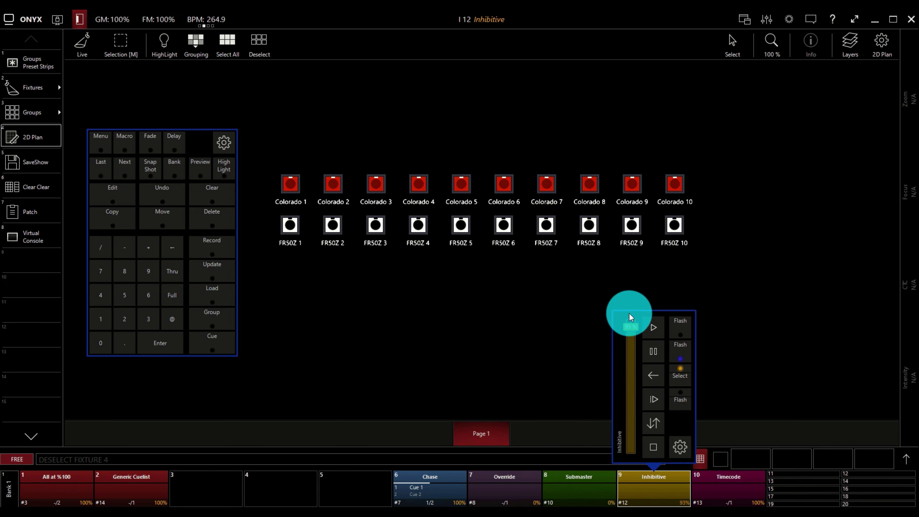
left_click_drag(630, 317, 742, 435)
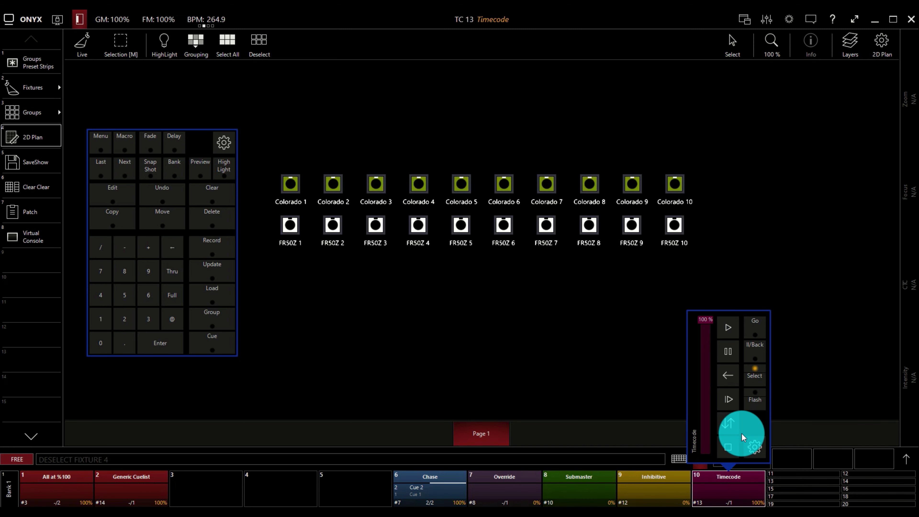
- Open the Timecode cuelist's options to review its general settings, and close them
left_click(751, 444)
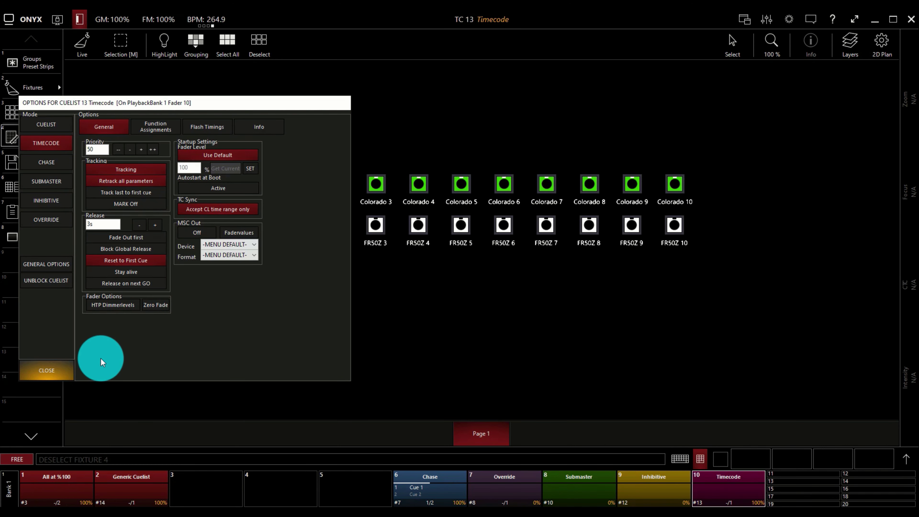
left_click(51, 368)
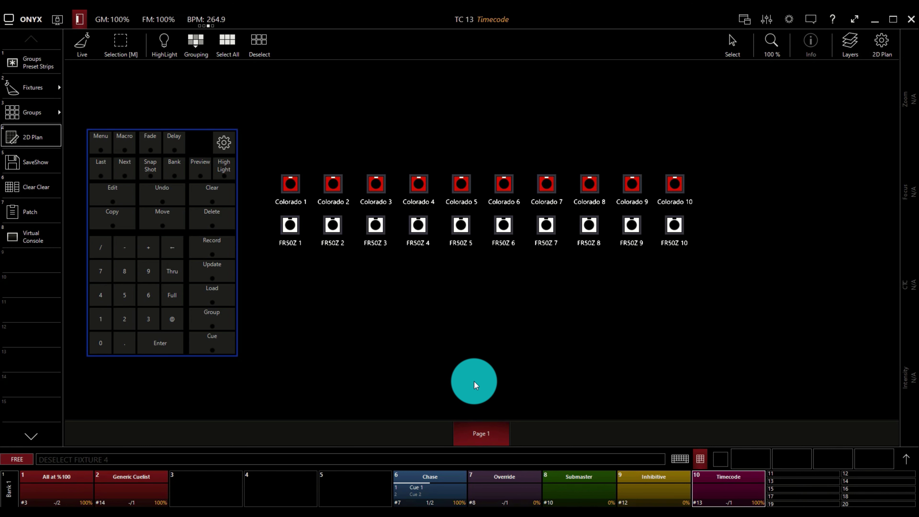
- Raise the Inhibitive cuelist's fader to 100% and close its playback controls
left_click(667, 490)
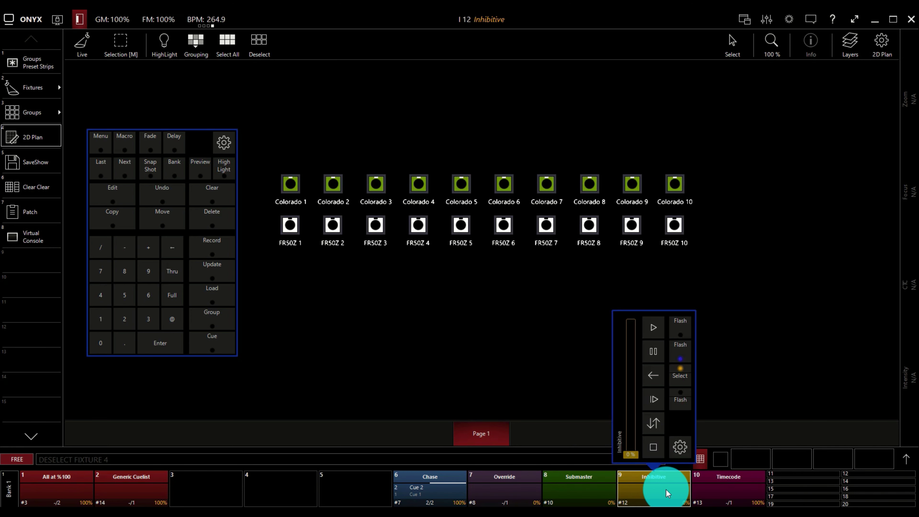
left_click_drag(630, 457, 629, 295)
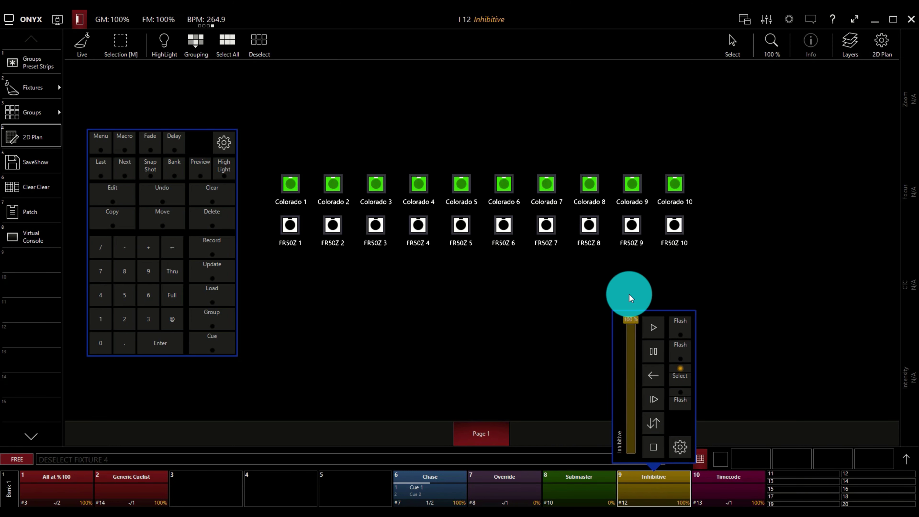
left_click(632, 481)
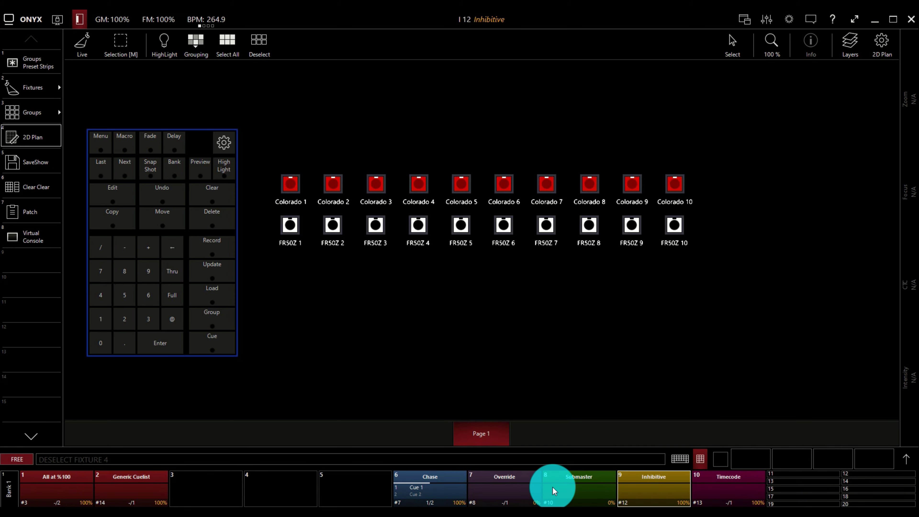
- Leave the Submaster fader at 0% and release the running Chase cuelist
left_click(553, 487)
left_click_drag(552, 456, 586, 488)
left_click(587, 488)
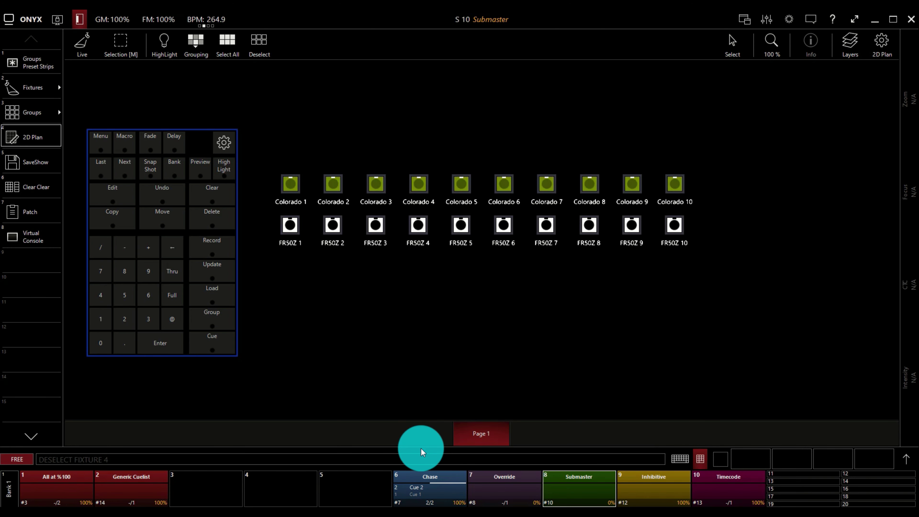
left_click(429, 488)
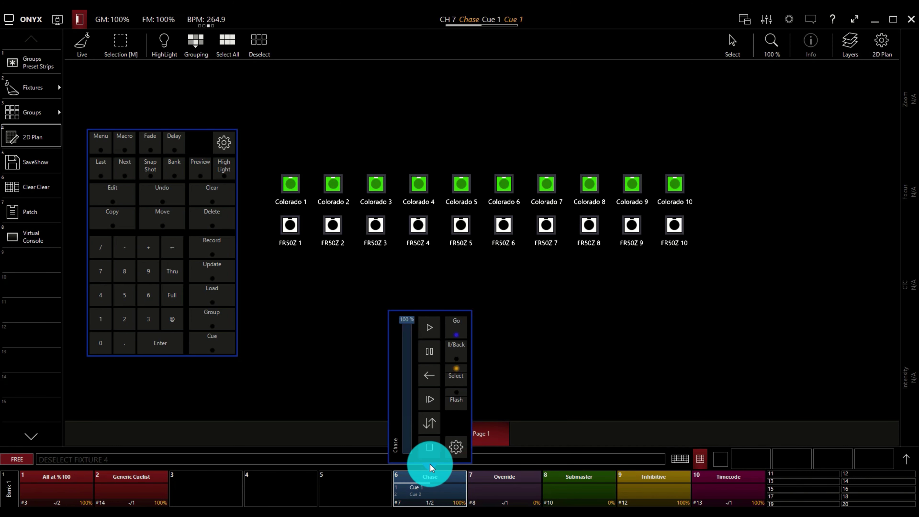
left_click(430, 448)
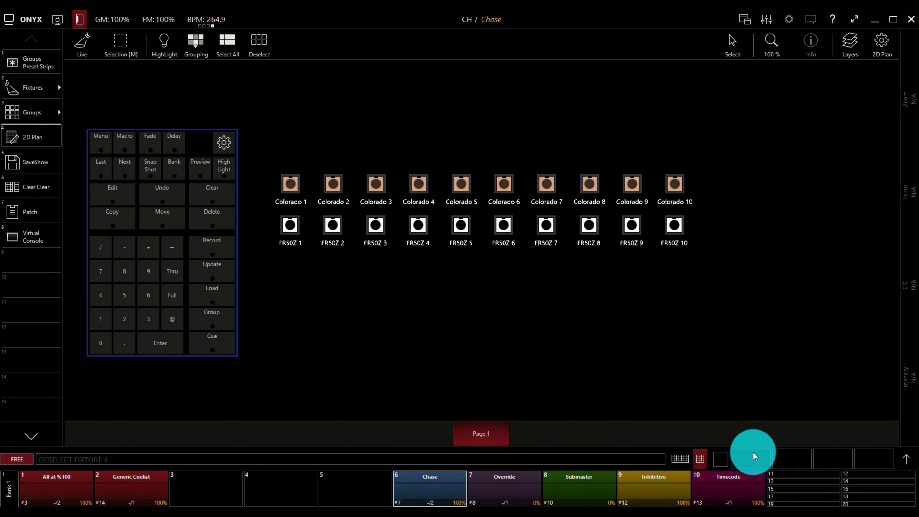
- Look through playbacks 11 to 20 and the other playback banks including Bank 3, returning to playbacks 1 to 10 of Bank 1
left_click(792, 480)
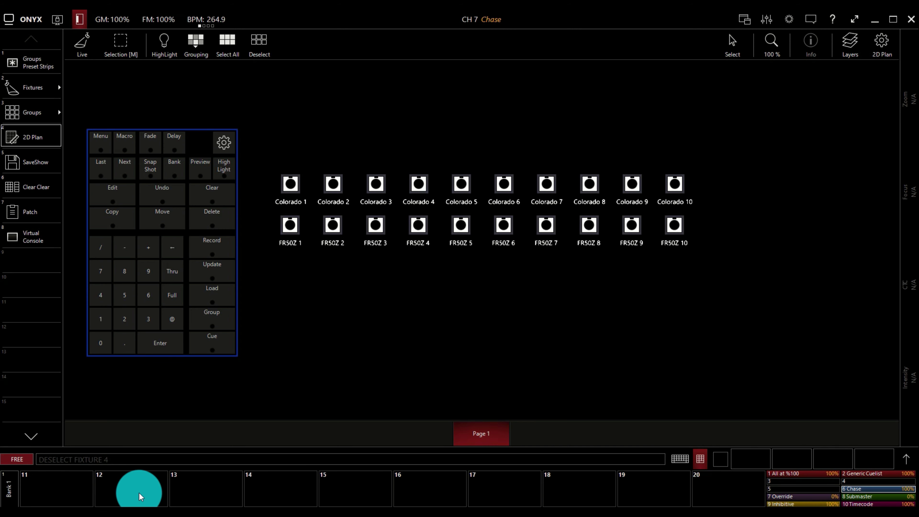
left_click(26, 489)
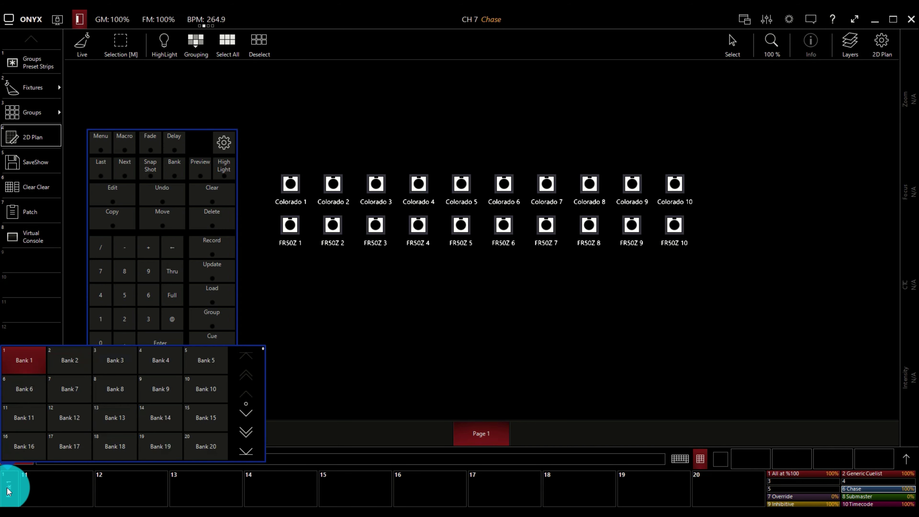
left_click(30, 449)
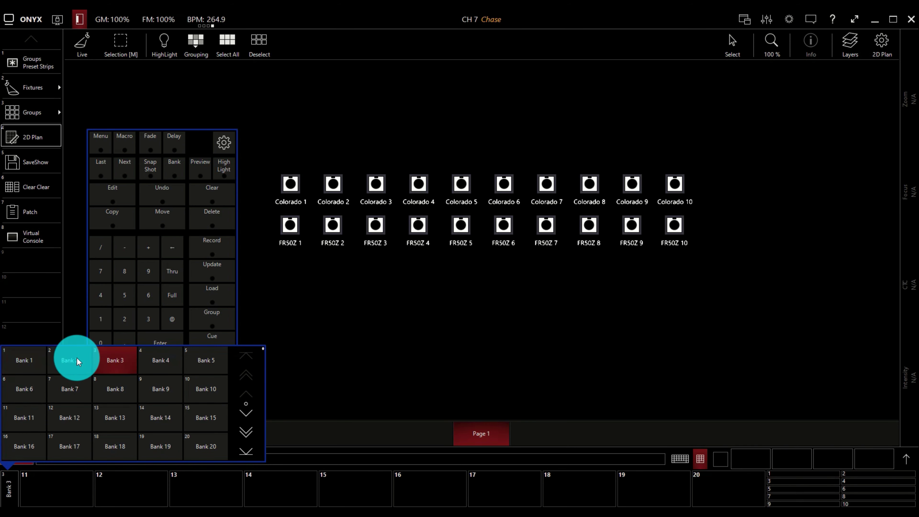
left_click(15, 486)
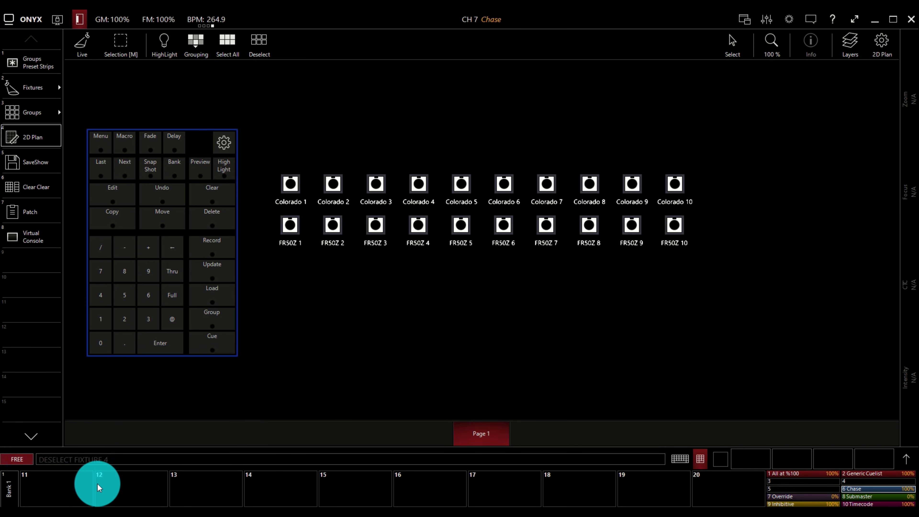
left_click(793, 485)
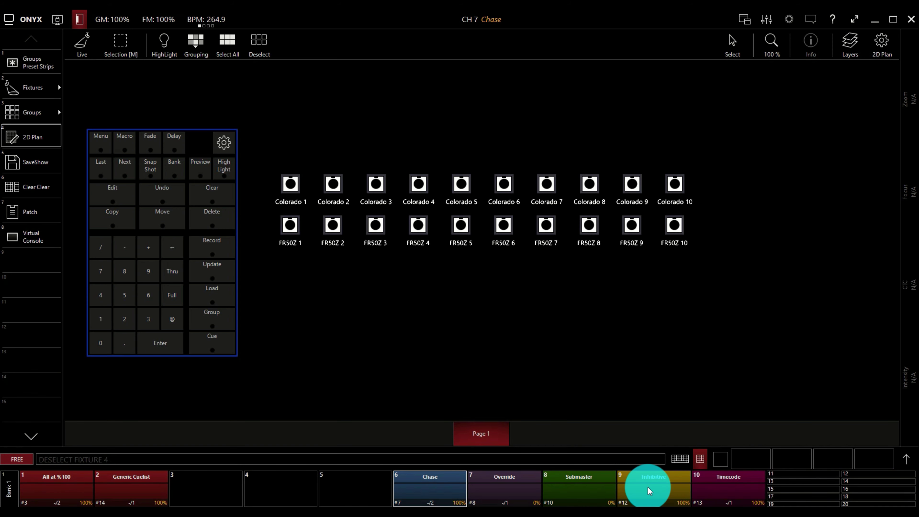
- Move the Chase cuelist from playback 6 to the empty playback 5
left_click_drag(194, 140, 325, 171)
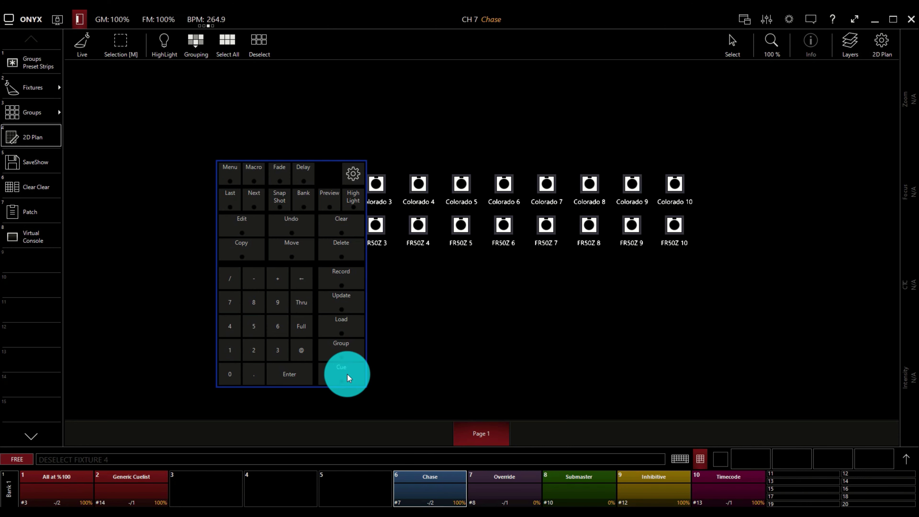
left_click(286, 250)
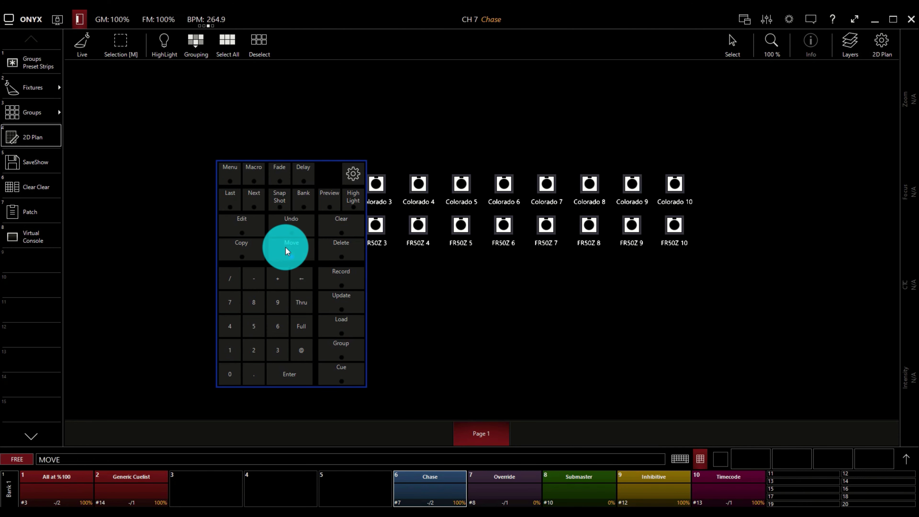
left_click(423, 484)
left_click(350, 488)
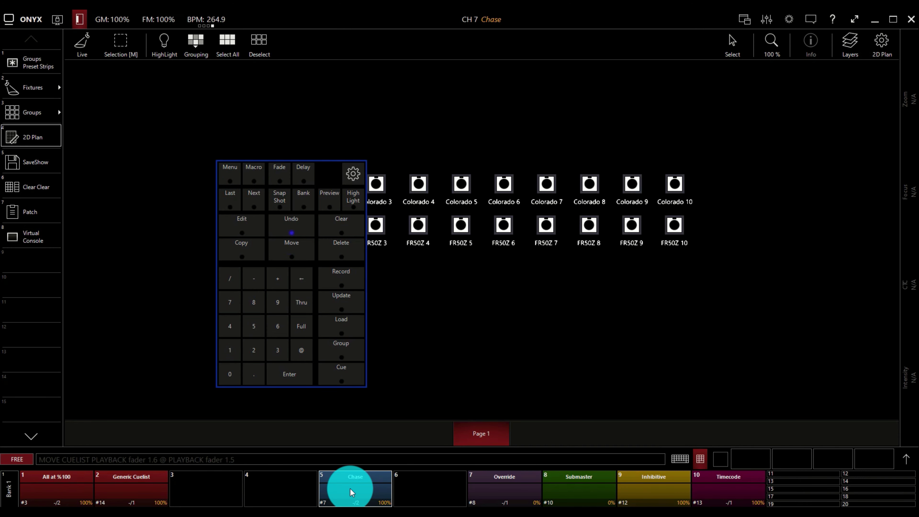
- Move the Chase cuelist from playback 5 back to playback 6
left_click(307, 302)
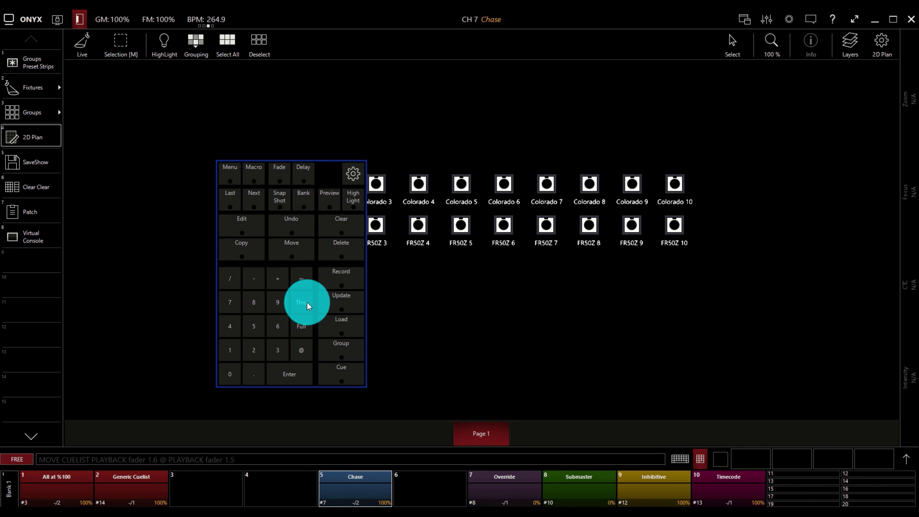
left_click(298, 251)
left_click(333, 362)
left_click(371, 484)
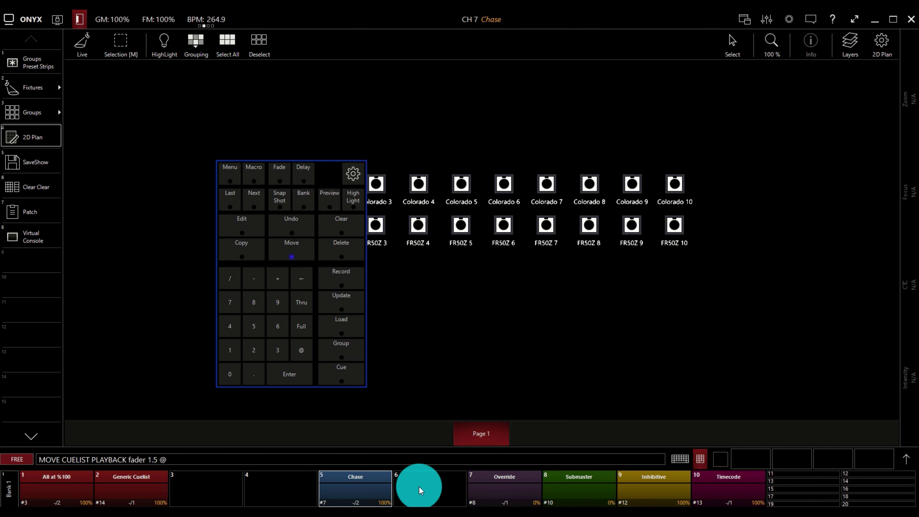
left_click(440, 485)
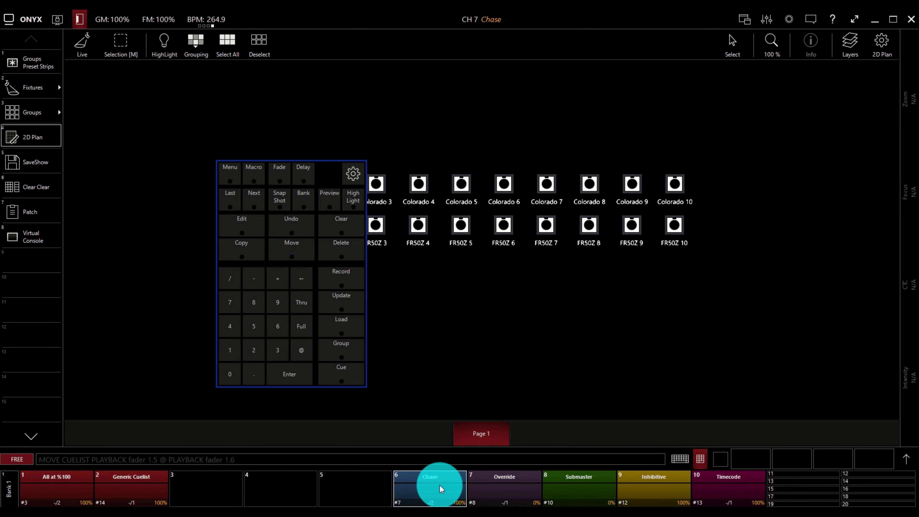
- Start the Chase cuelist on playback 6 and close its playback controls
left_click(420, 485)
left_click(430, 326)
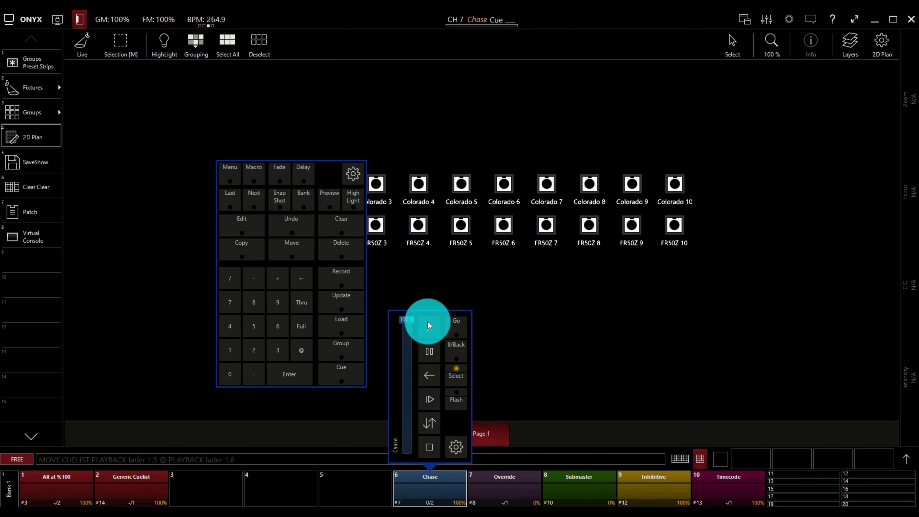
left_click(442, 475)
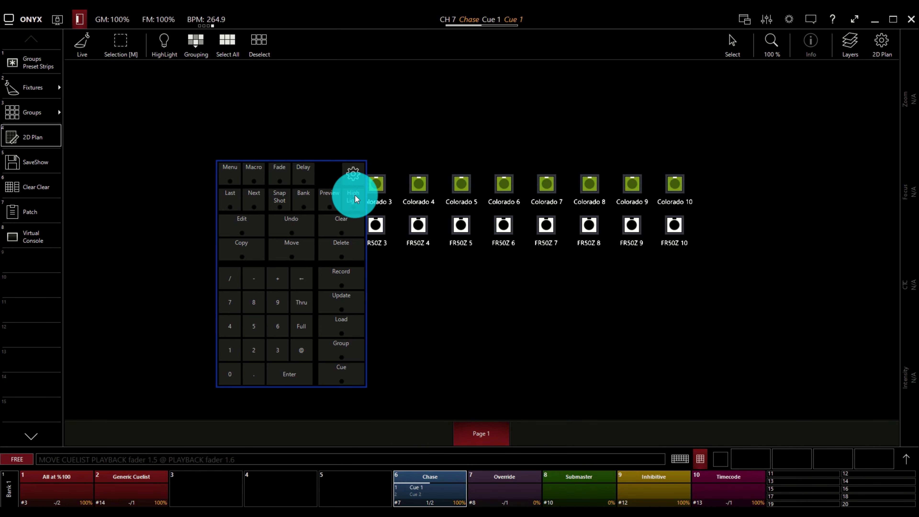
- Lower the global tempo to 136 BPM and close the tempo control
left_click(206, 20)
left_click(206, 20)
left_click(206, 18)
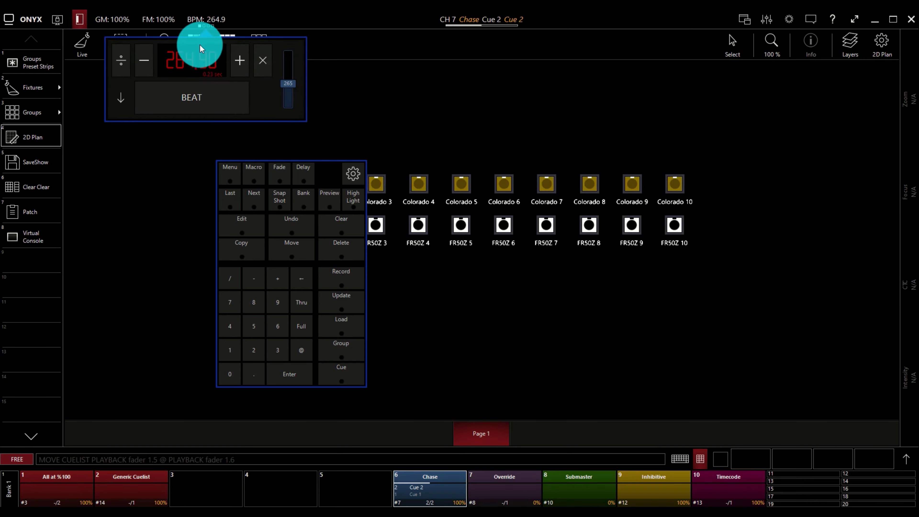
left_click_drag(293, 85, 290, 98)
left_click(242, 103)
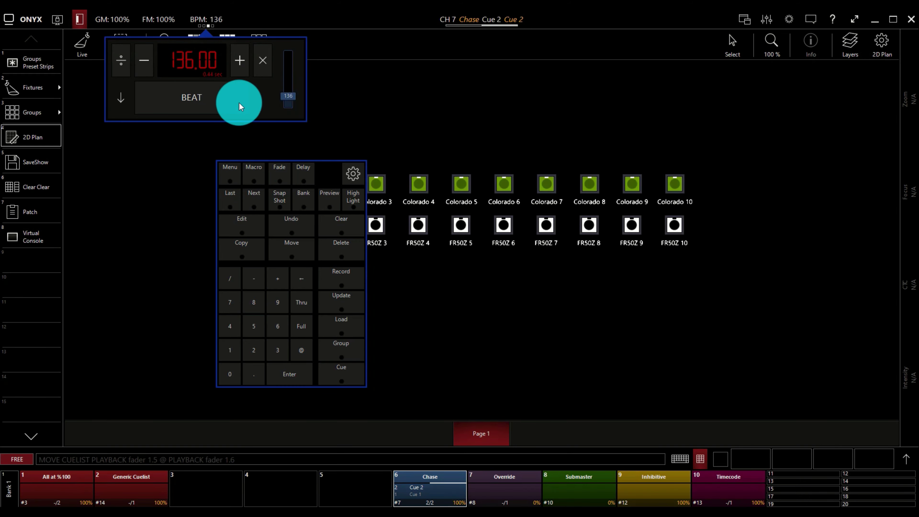
left_click(207, 24)
left_click(426, 205)
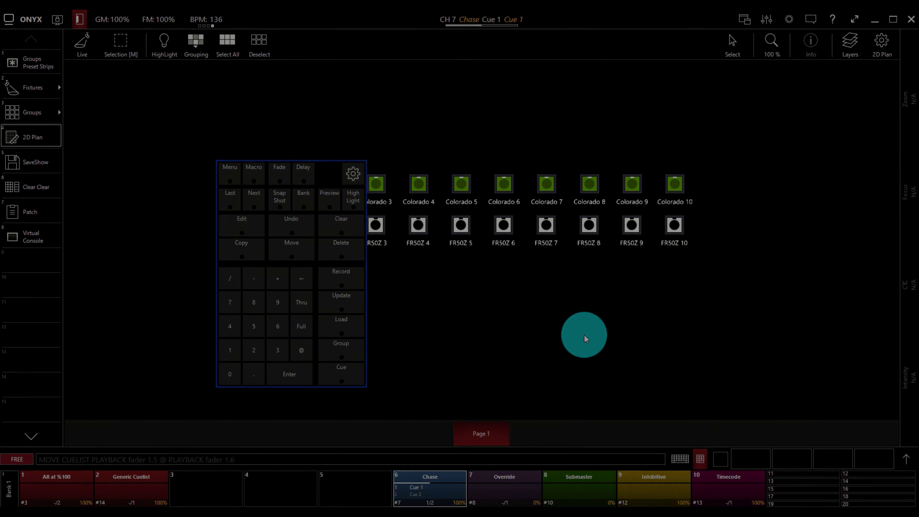